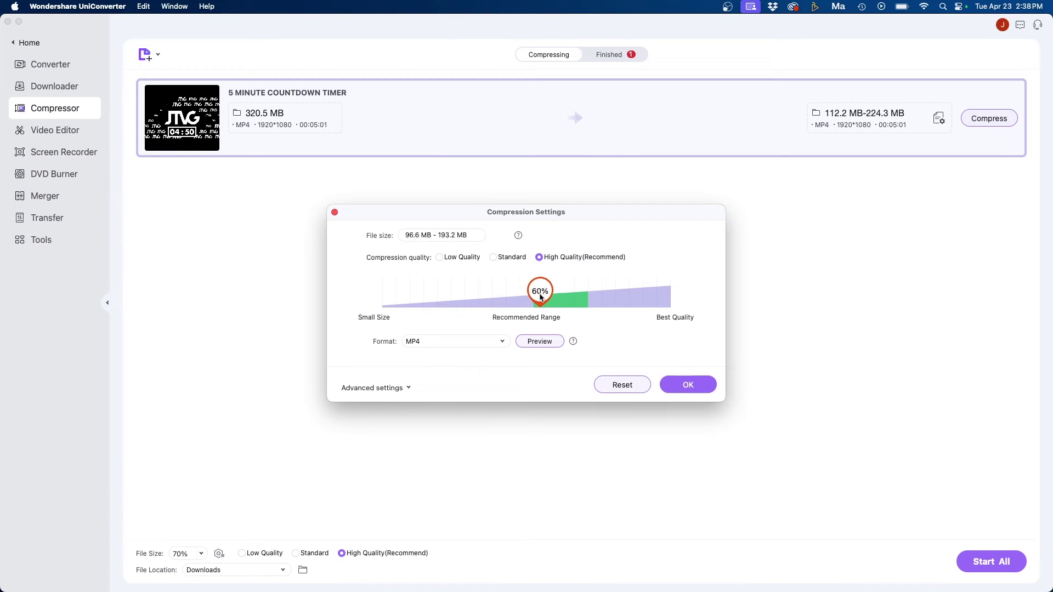
- Delete the later trim segments of the countdown so only the one-minute Segment 1 remains
{"action": "left_click_drag", "start_coordinate": [538, 299], "coordinate": [377, 311]}
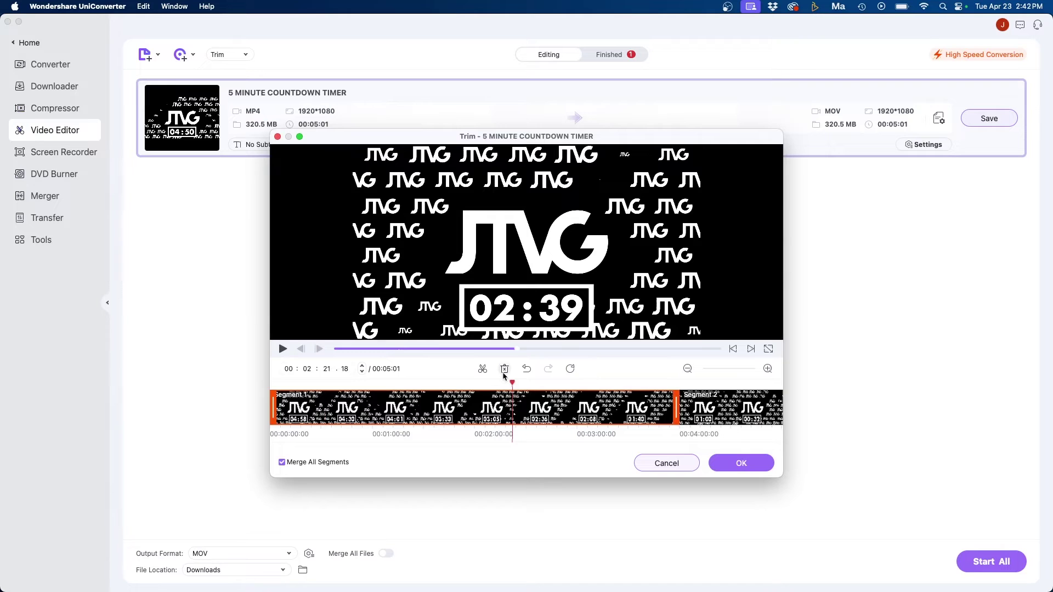
{"action": "left_click", "coordinate": [504, 369]}
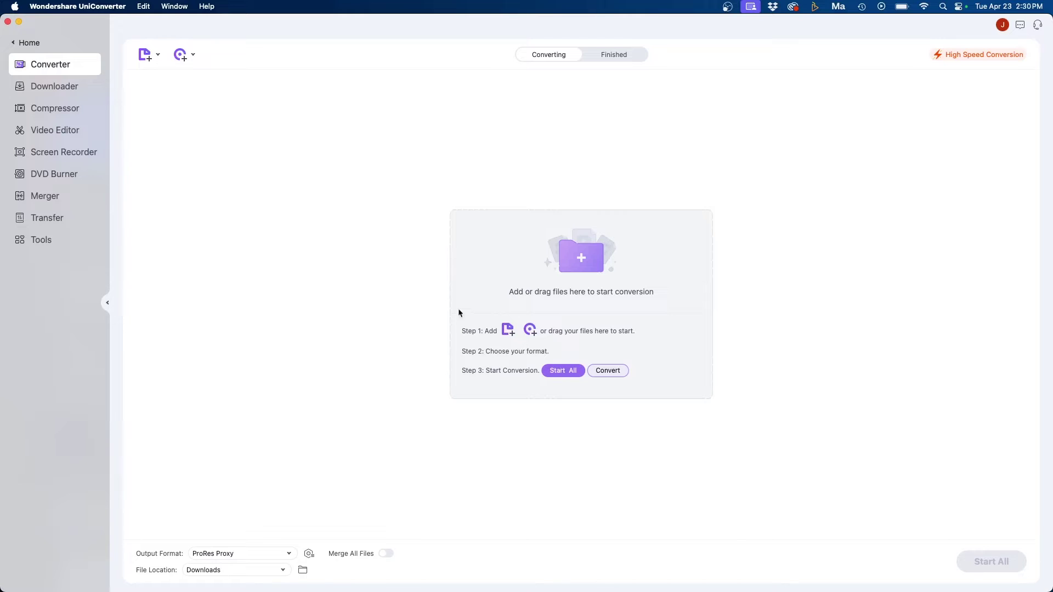
- Load '2024-04-09 - THINGS ARE CHANGING.mp4' from FINALS into the Converter and show its output formats
{"action": "left_click", "coordinate": [144, 55]}
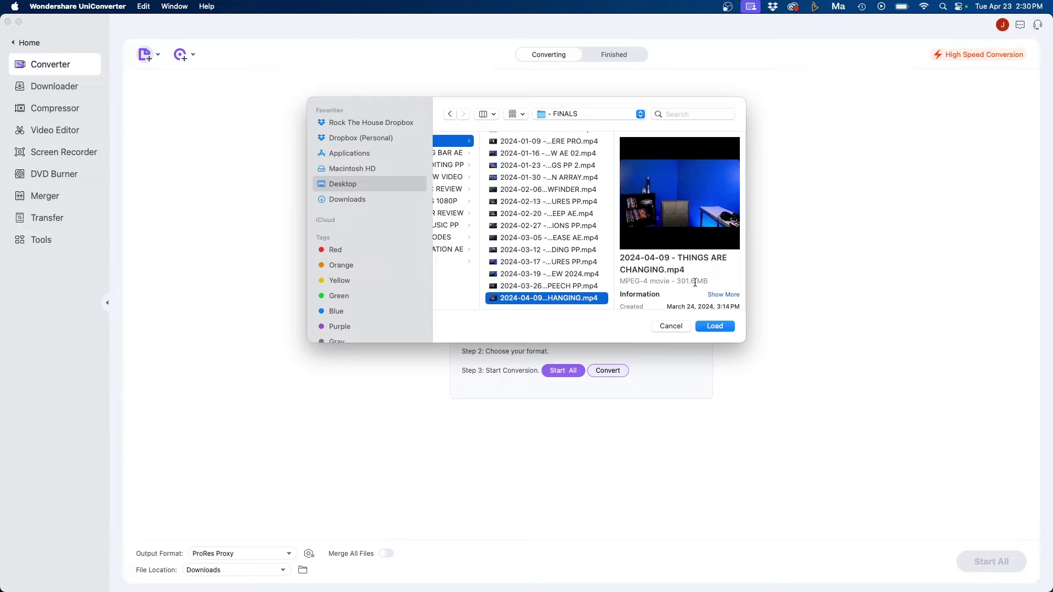
{"action": "mouse_move", "coordinate": [724, 185]}
{"action": "left_click", "coordinate": [715, 327]}
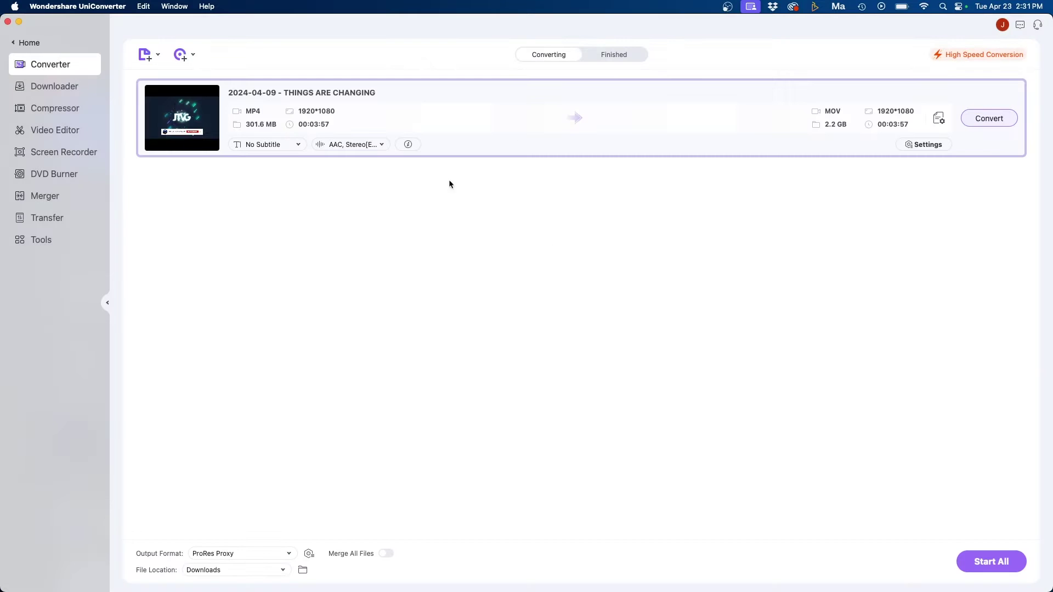
{"action": "mouse_move", "coordinate": [518, 141]}
{"action": "left_click", "coordinate": [940, 119]}
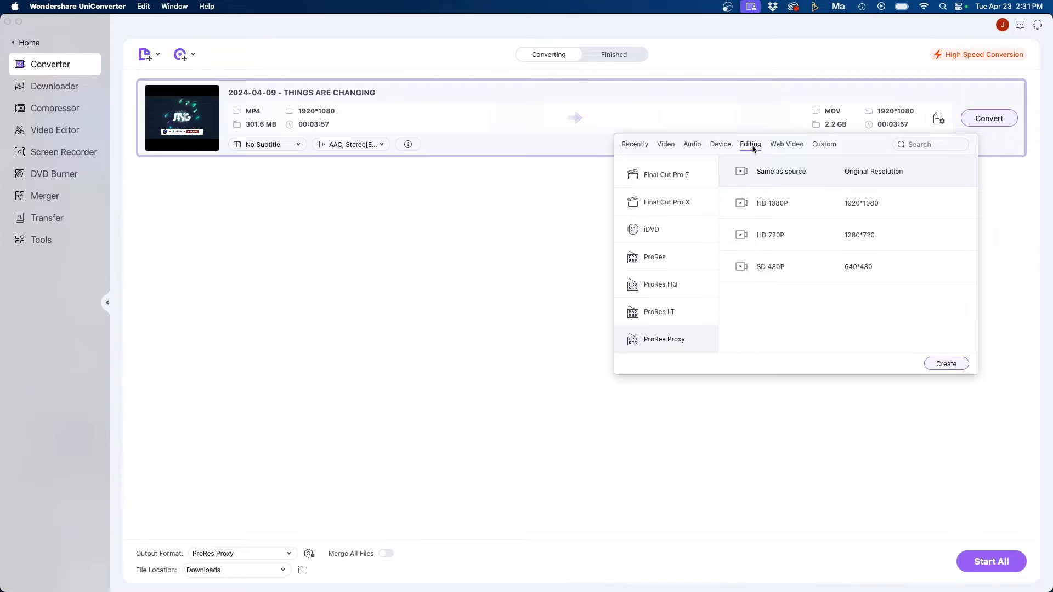
{"action": "left_click", "coordinate": [664, 145]}
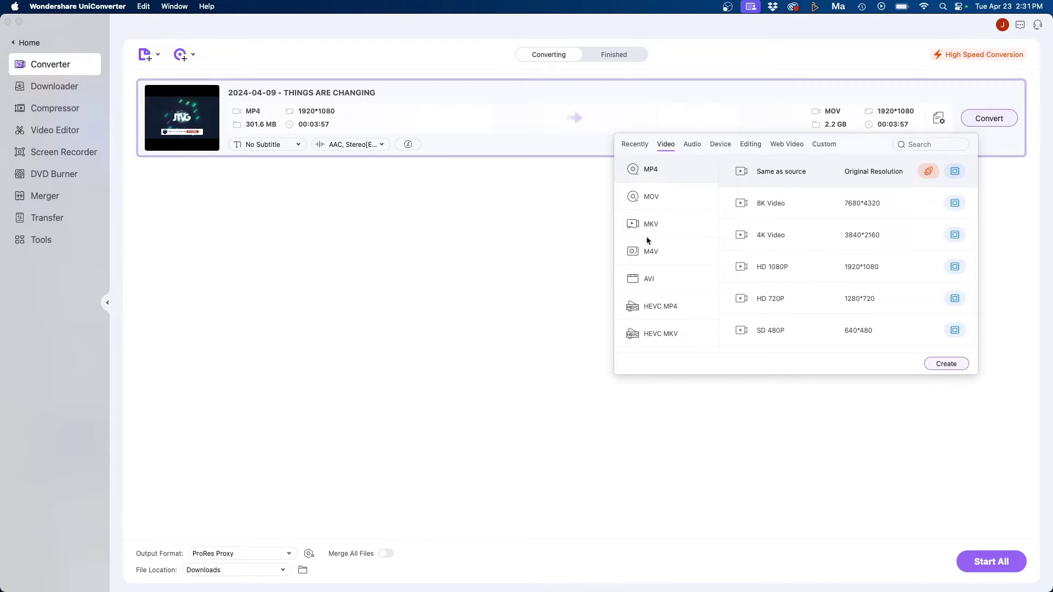
{"action": "left_click", "coordinate": [673, 221]}
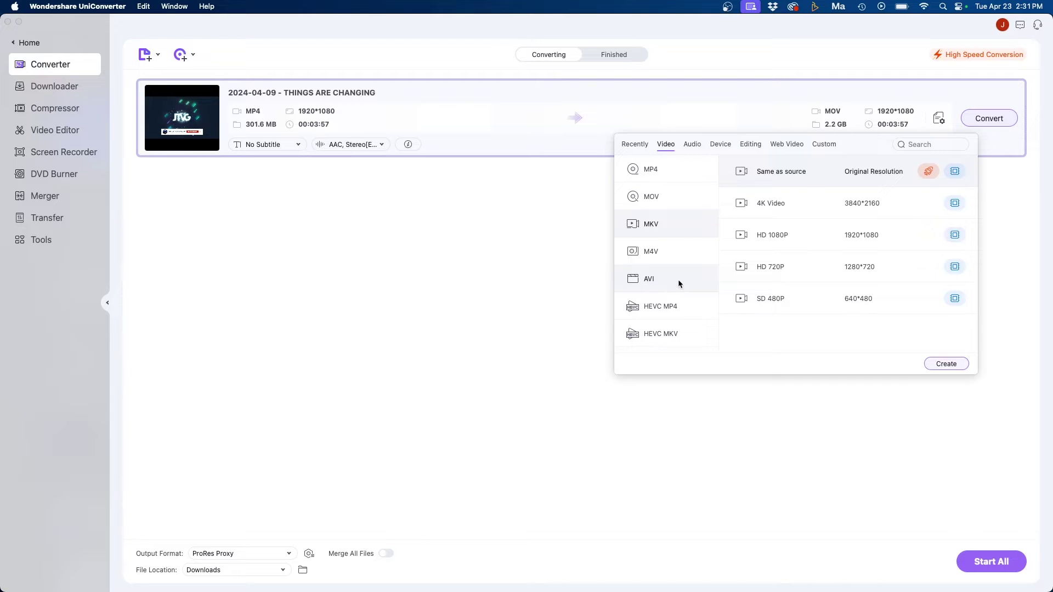
{"action": "scroll", "coordinate": [678, 282], "scroll_direction": "down", "scroll_amount": 1}
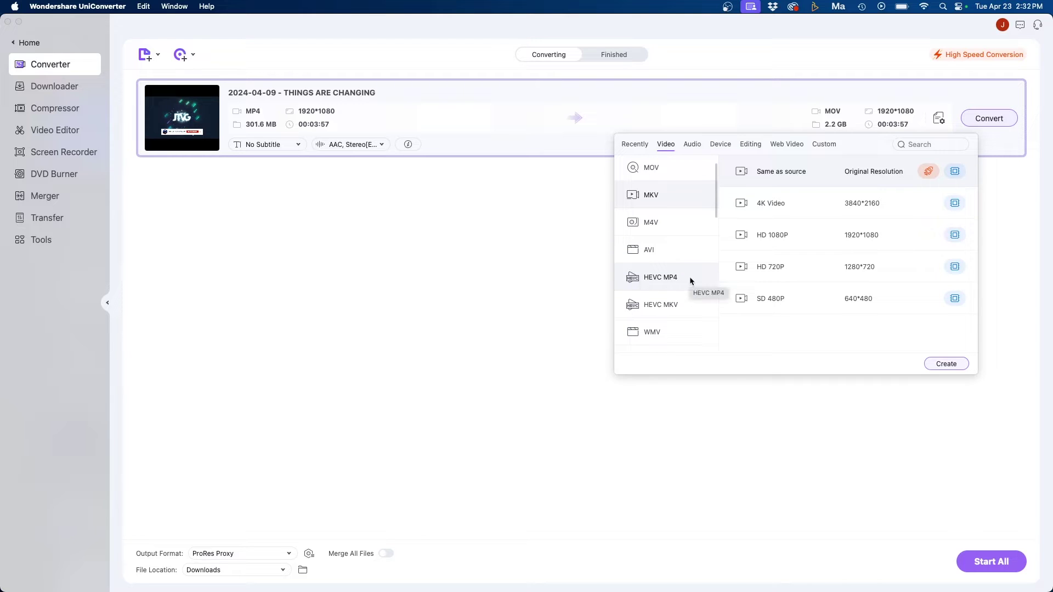
{"action": "scroll", "coordinate": [689, 277], "scroll_direction": "down", "scroll_amount": 4}
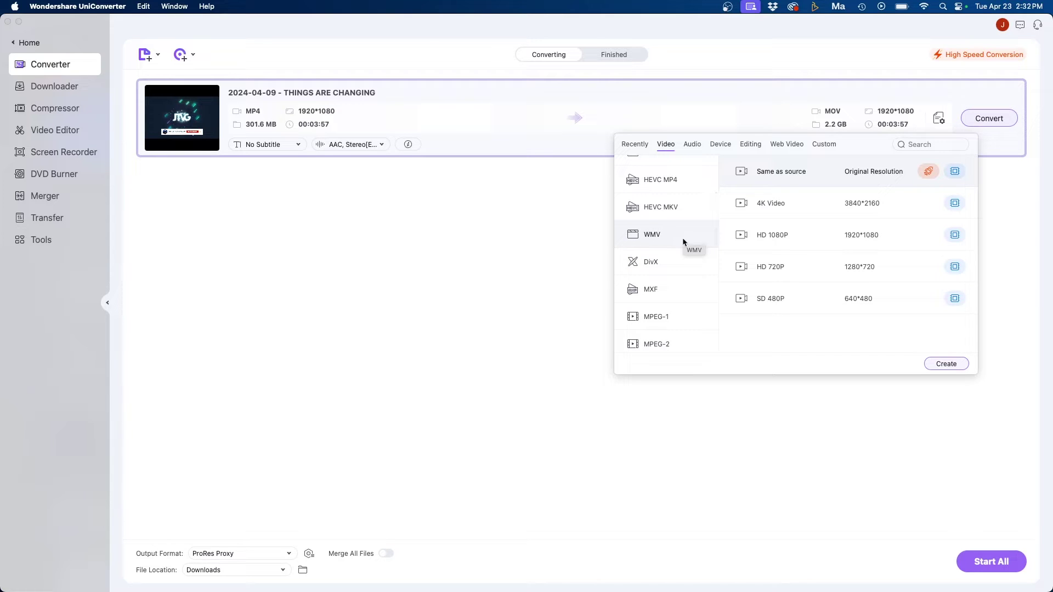
{"action": "left_click", "coordinate": [663, 232]}
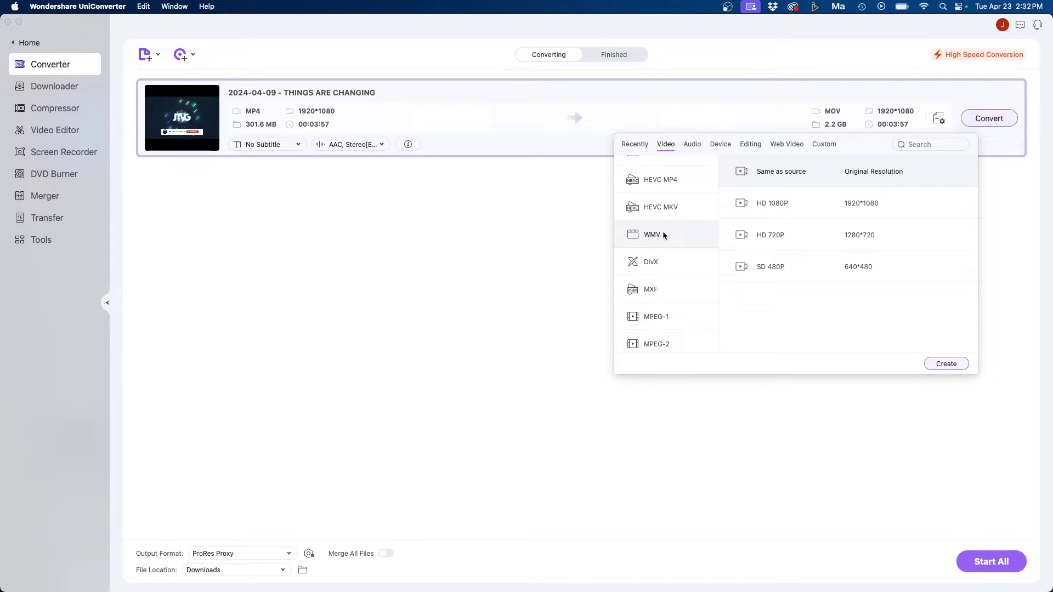
{"action": "scroll", "coordinate": [699, 273], "scroll_direction": "down", "scroll_amount": 8}
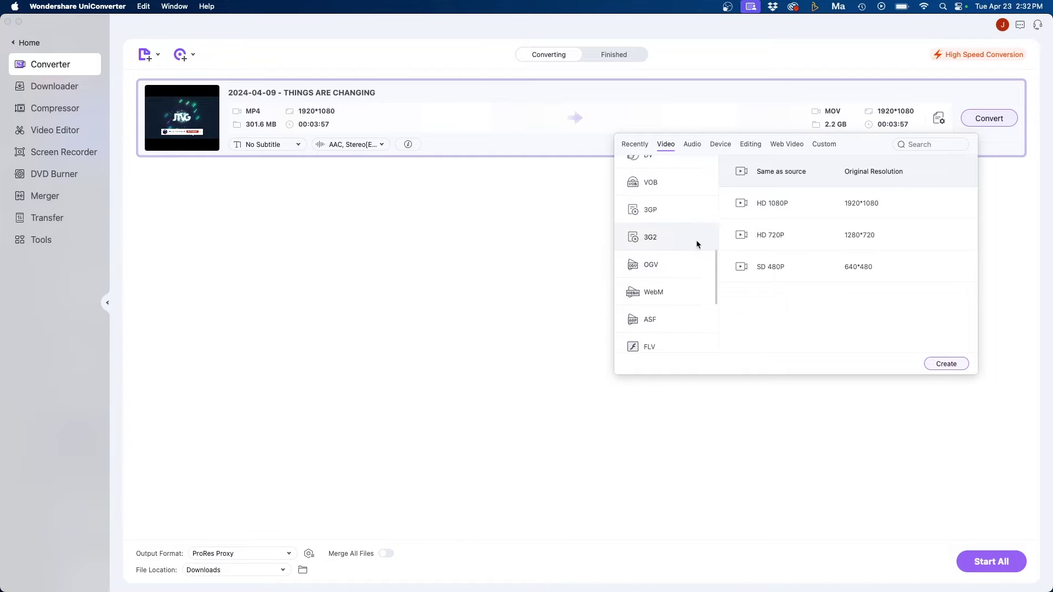
{"action": "scroll", "coordinate": [700, 219], "scroll_direction": "down", "scroll_amount": 1}
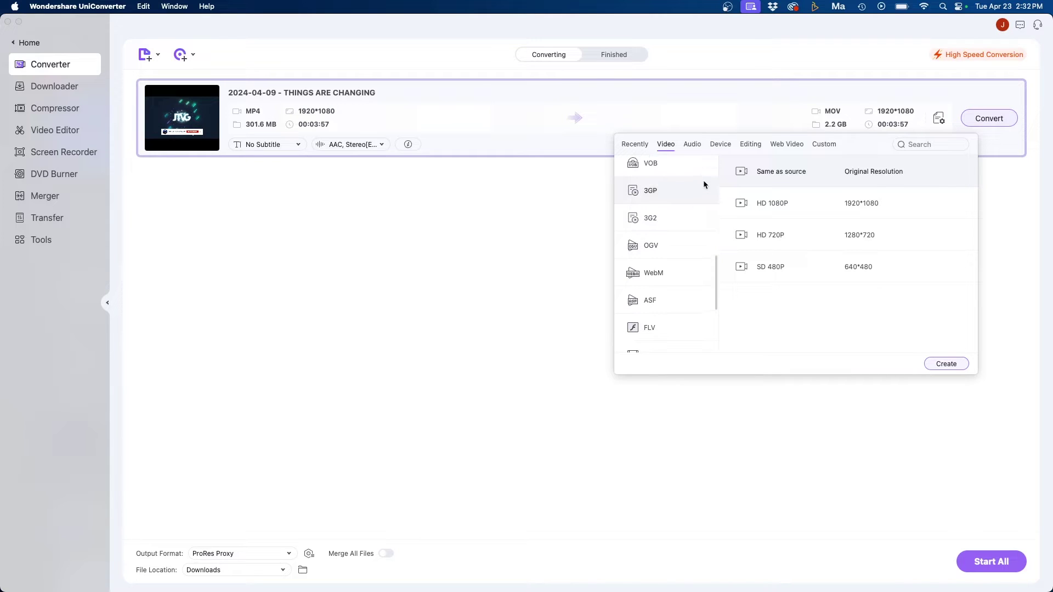
{"action": "left_click", "coordinate": [693, 145]}
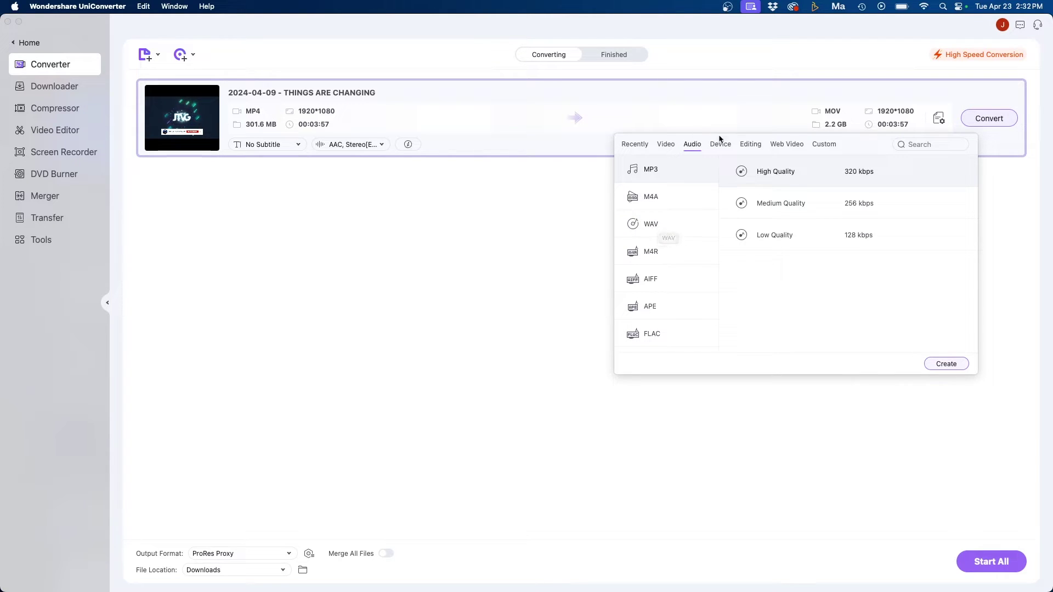
{"action": "left_click", "coordinate": [749, 145]}
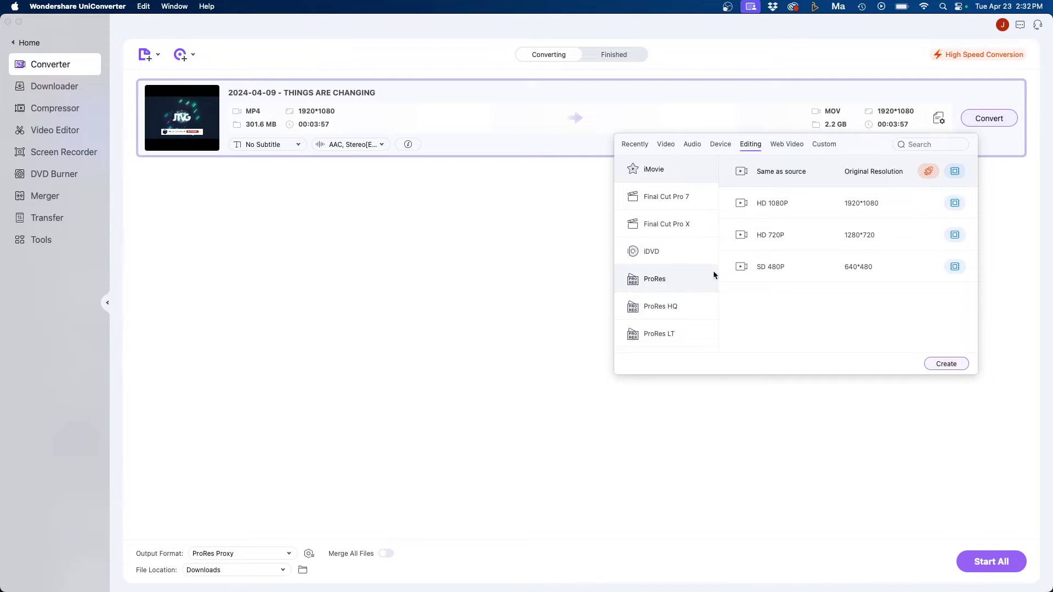
{"action": "scroll", "coordinate": [686, 242], "scroll_direction": "down", "scroll_amount": 3}
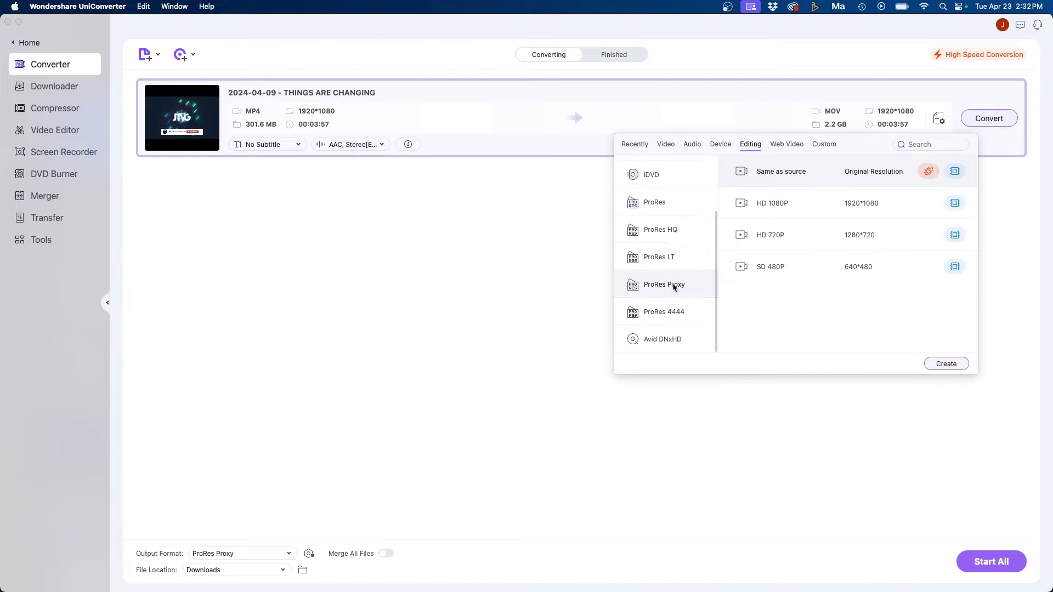
{"action": "left_click", "coordinate": [762, 173]}
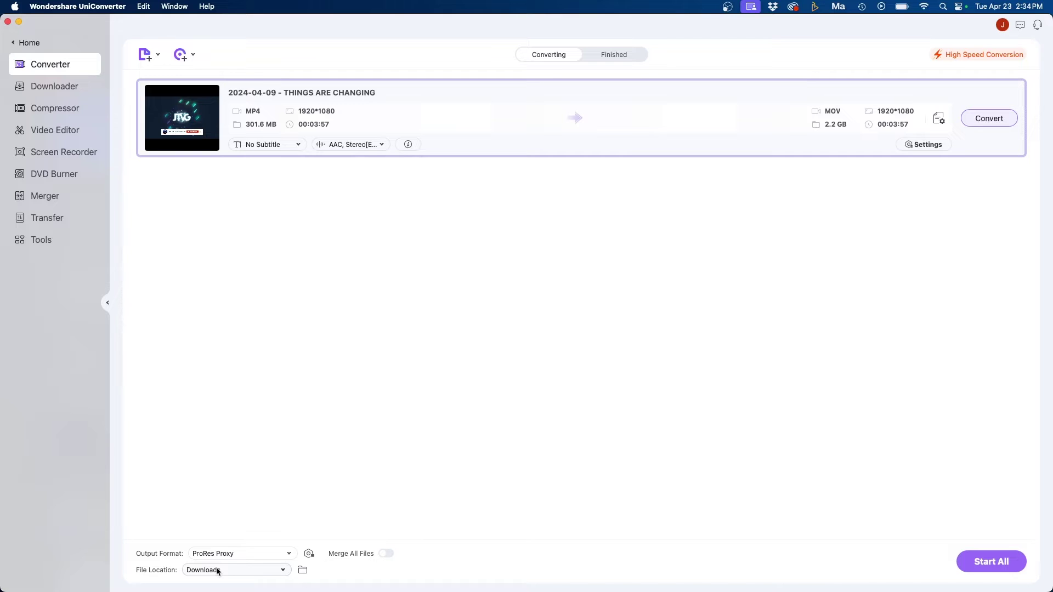
{"action": "left_click", "coordinate": [235, 570]}
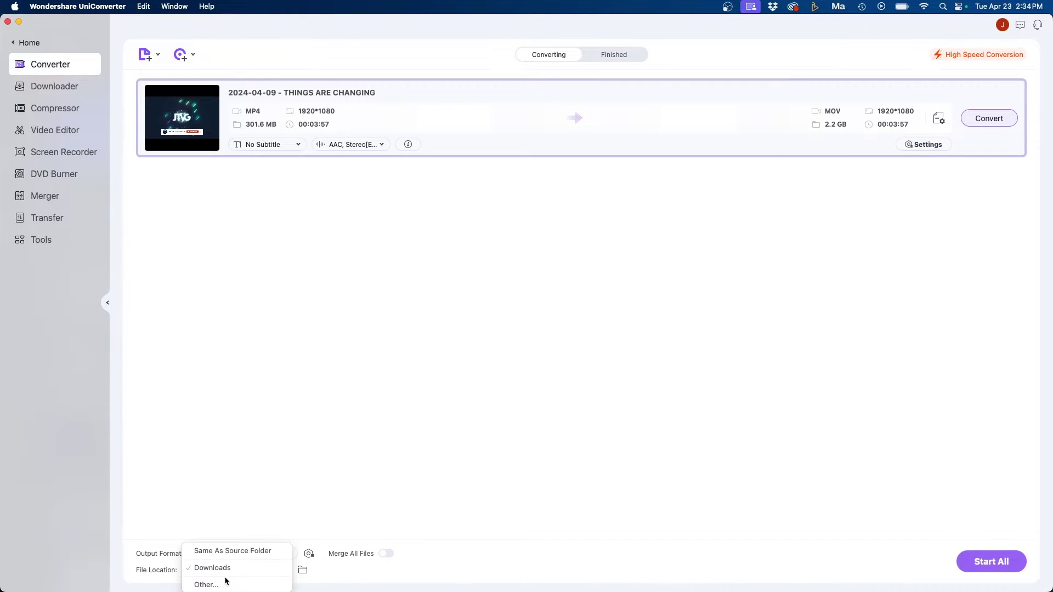
{"action": "left_click", "coordinate": [206, 585]}
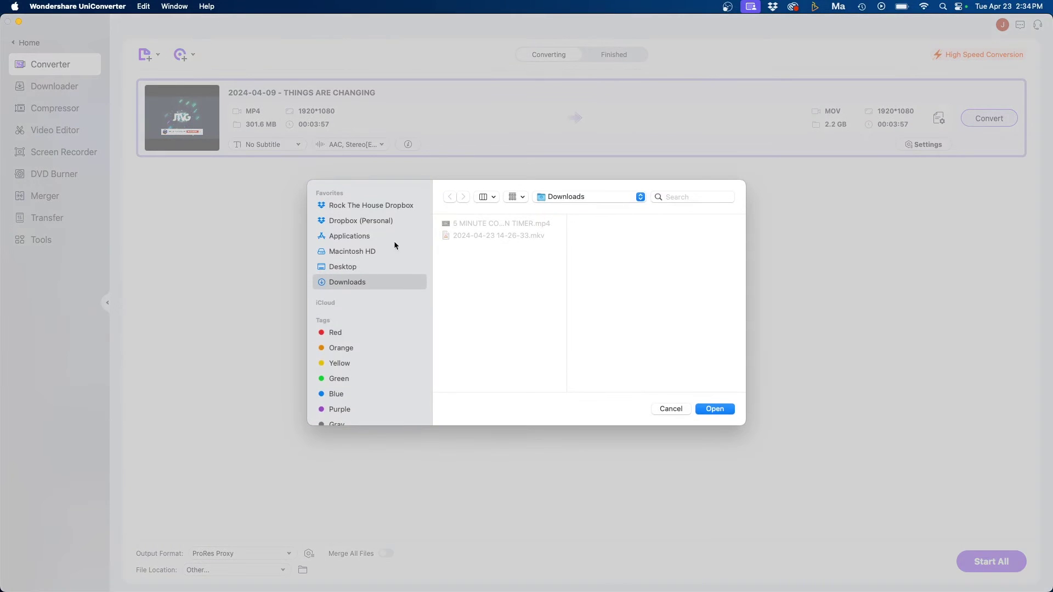
{"action": "left_click", "coordinate": [343, 266]}
{"action": "key", "text": "Escape"}
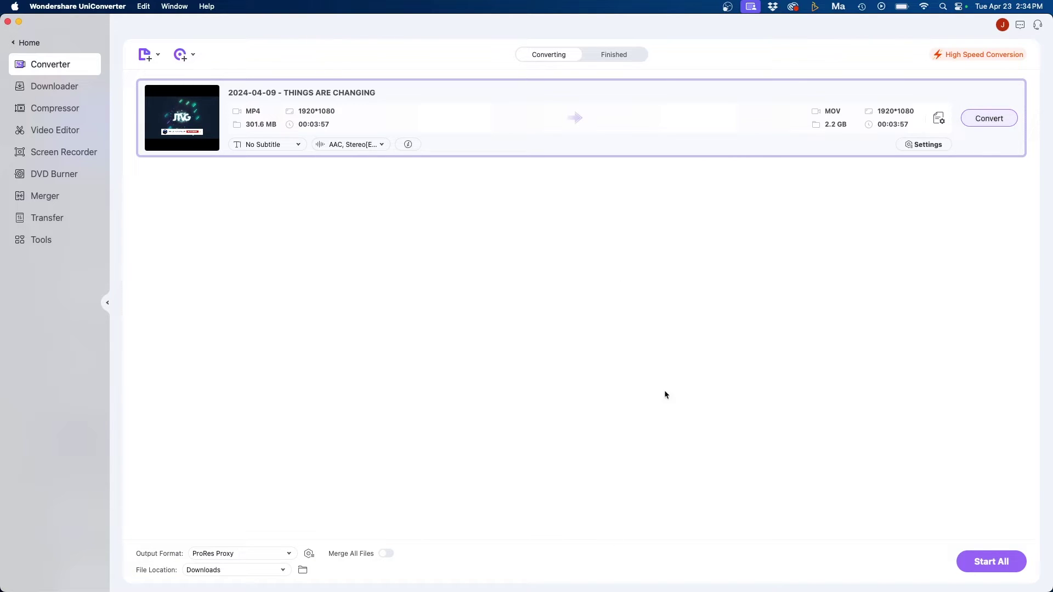
{"action": "left_click", "coordinate": [994, 120]}
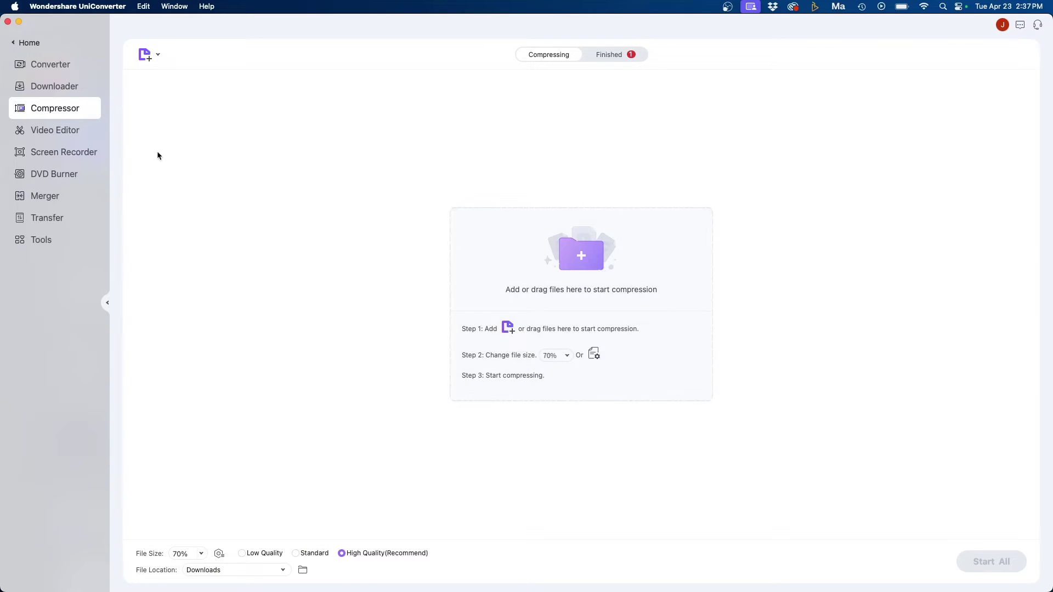
- Load 5 MINUTE COUNTDOWN TIMER.mp4 from Downloads into the Compressor
{"action": "left_click", "coordinate": [144, 56]}
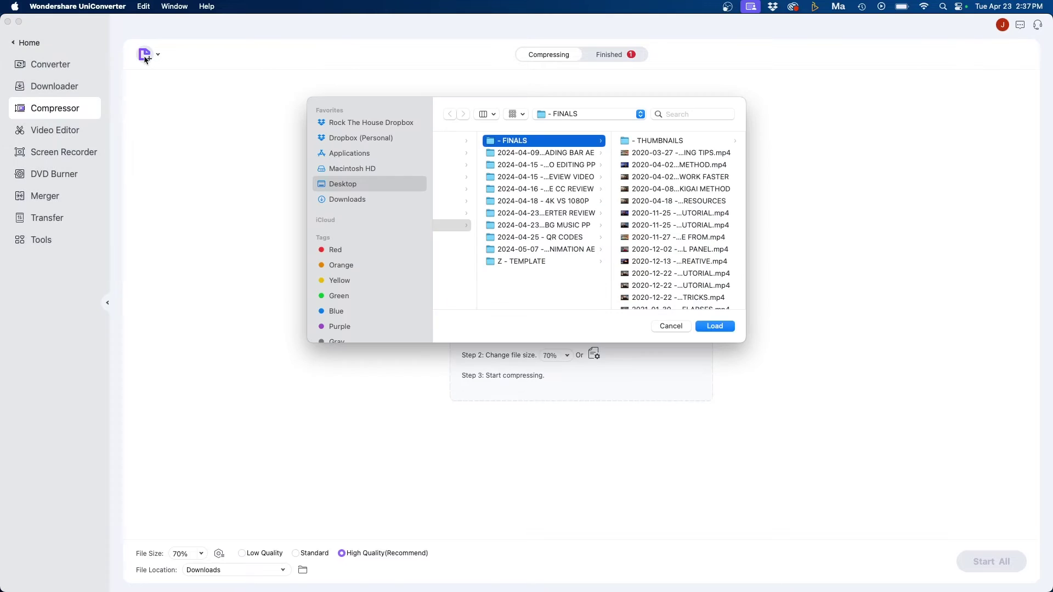
{"action": "left_click", "coordinate": [359, 201]}
{"action": "left_click", "coordinate": [502, 142]}
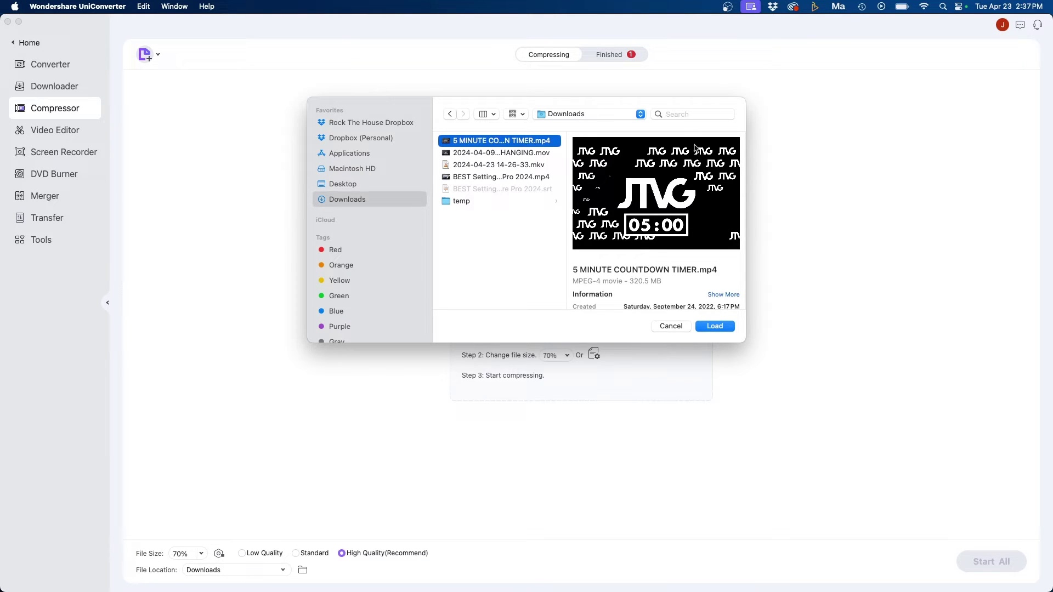
{"action": "left_click", "coordinate": [717, 326]}
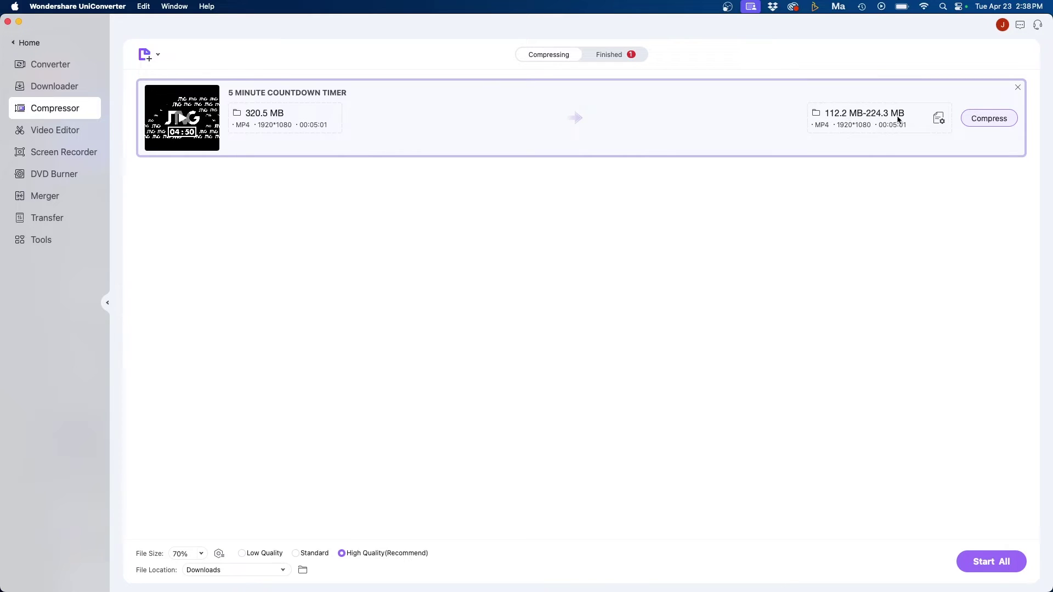
- Apply High Quality MP4 compression to the countdown, giving an estimated 103.5 MB-206.9 MB output
{"action": "left_click", "coordinate": [940, 119]}
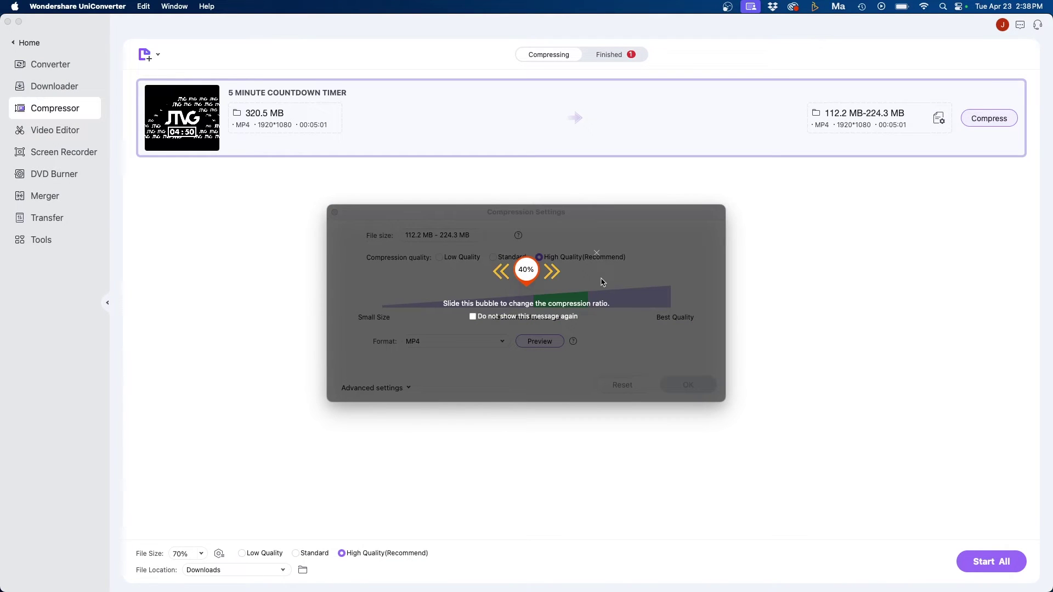
{"action": "left_click", "coordinate": [597, 253]}
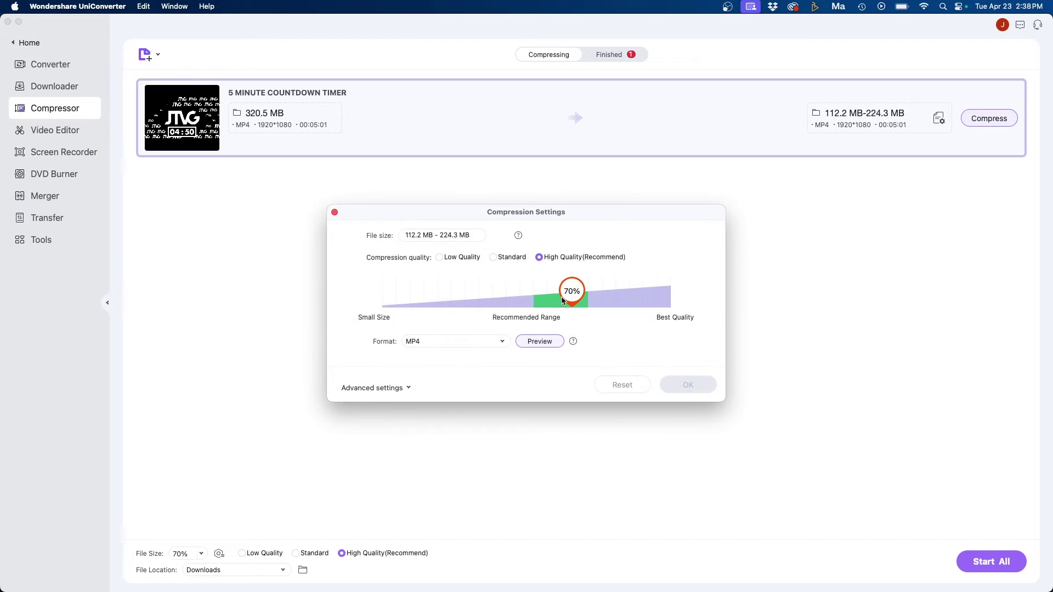
{"action": "left_click_drag", "start_coordinate": [572, 298], "coordinate": [377, 311]}
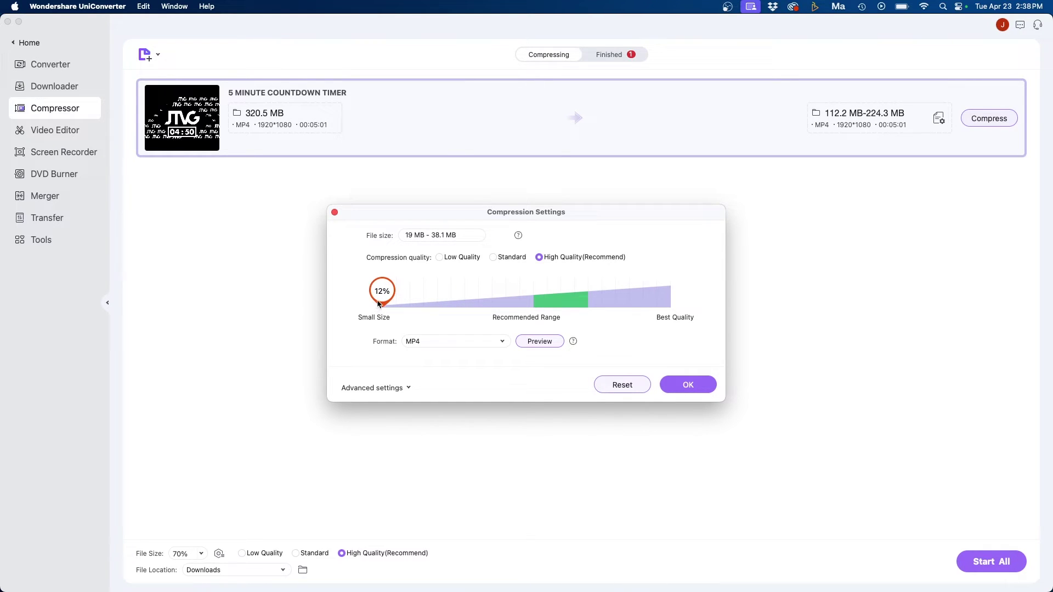
{"action": "left_click_drag", "start_coordinate": [378, 303], "coordinate": [555, 282]}
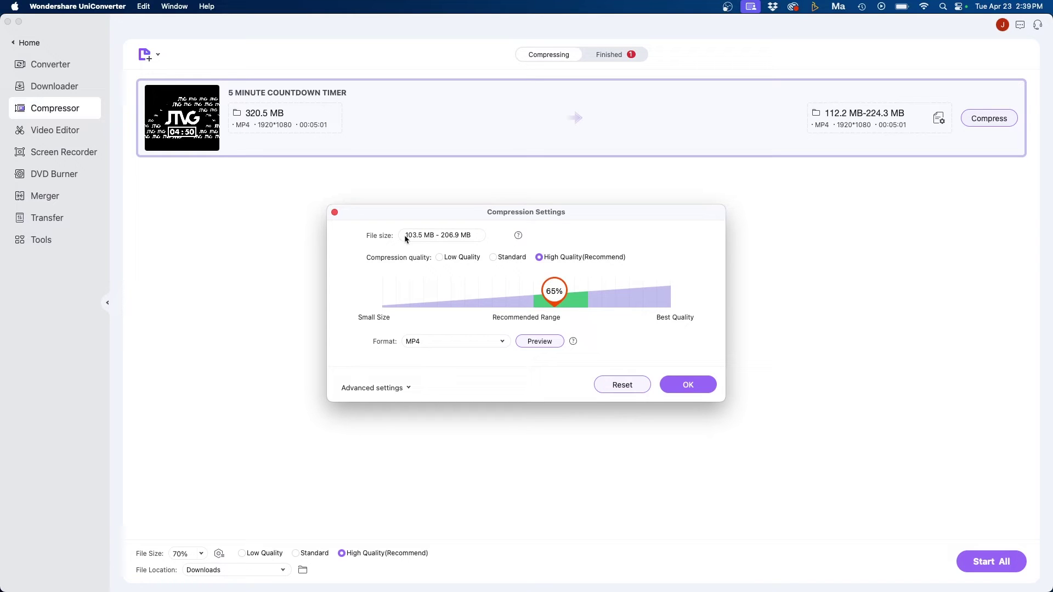
{"action": "left_click", "coordinate": [695, 386]}
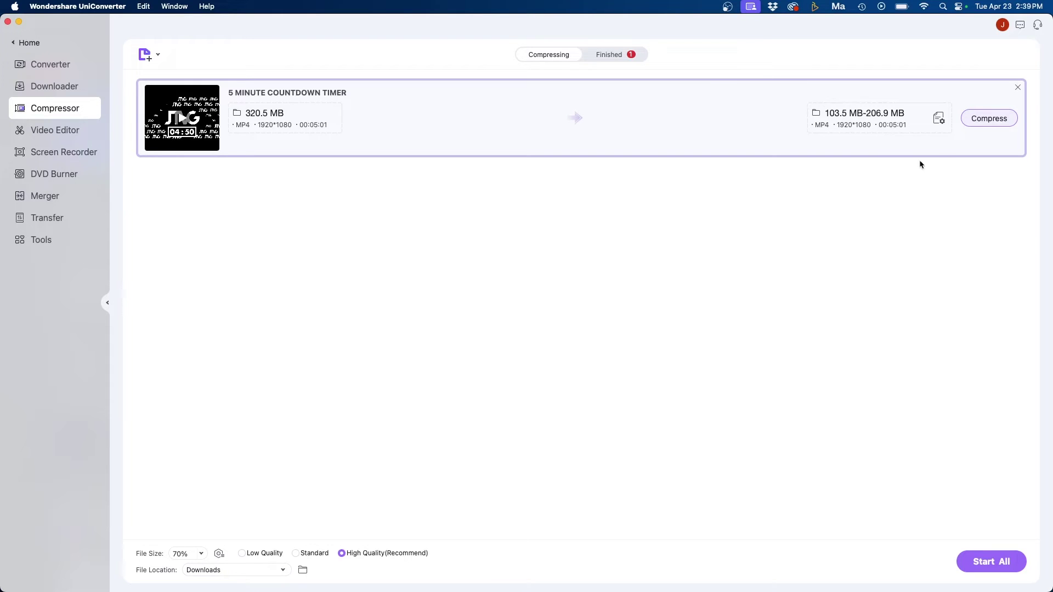
- Compress the countdown, then compare the 207.3 MB converted MP4 with the original in Downloads
{"action": "left_click", "coordinate": [984, 121]}
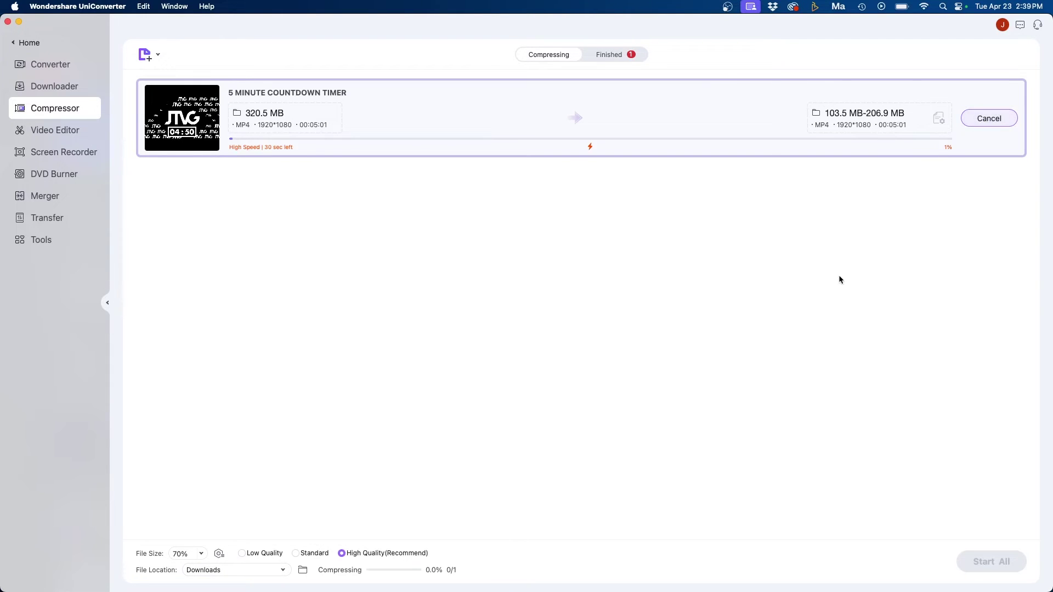
{"action": "left_click", "coordinate": [46, 569]}
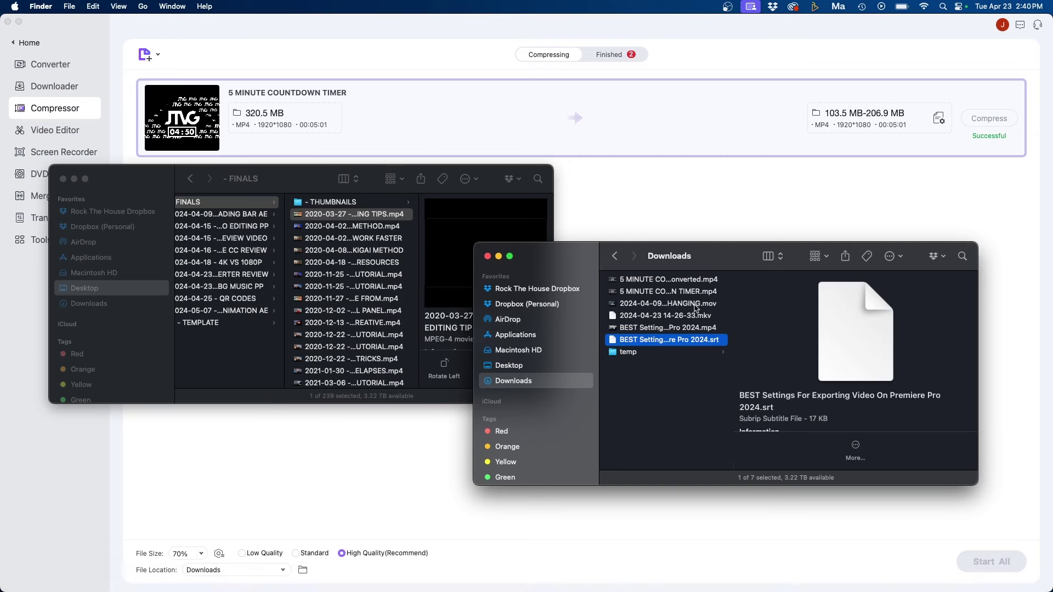
{"action": "left_click", "coordinate": [682, 281]}
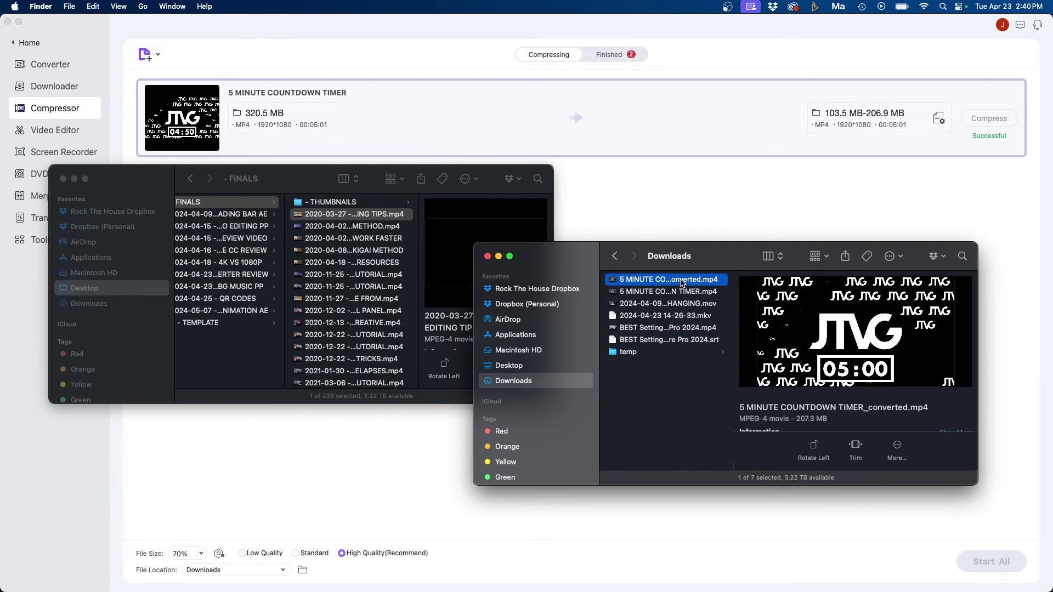
{"action": "key", "text": "space"}
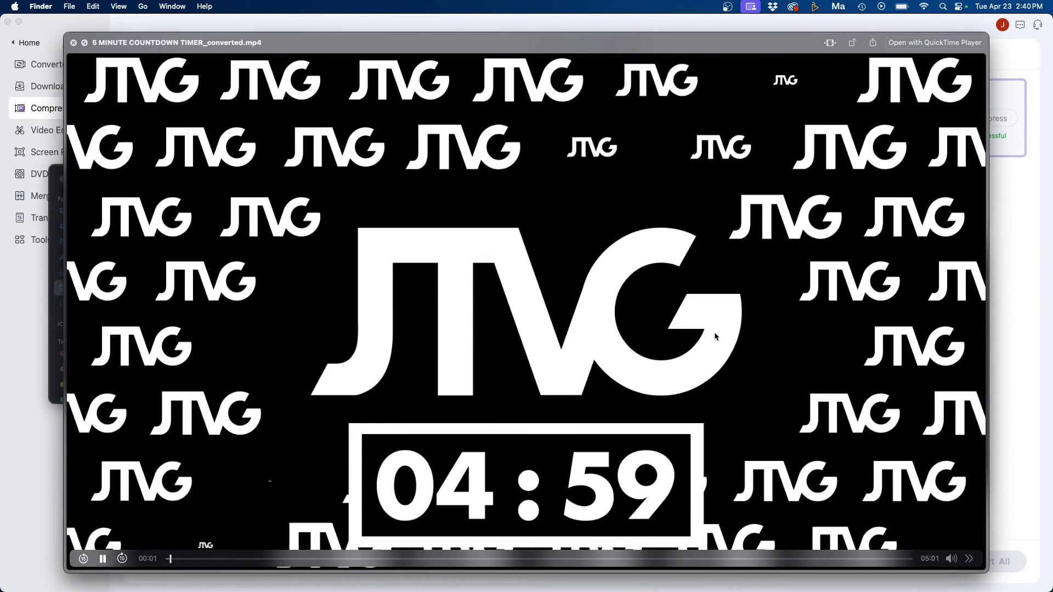
{"action": "key", "text": "space"}
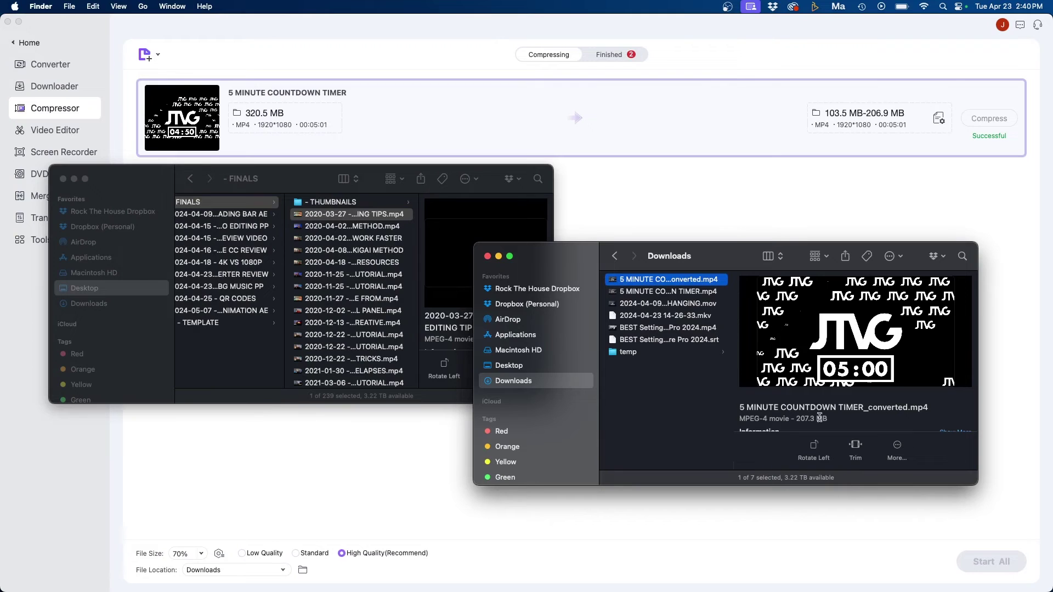
{"action": "key", "text": "Down"}
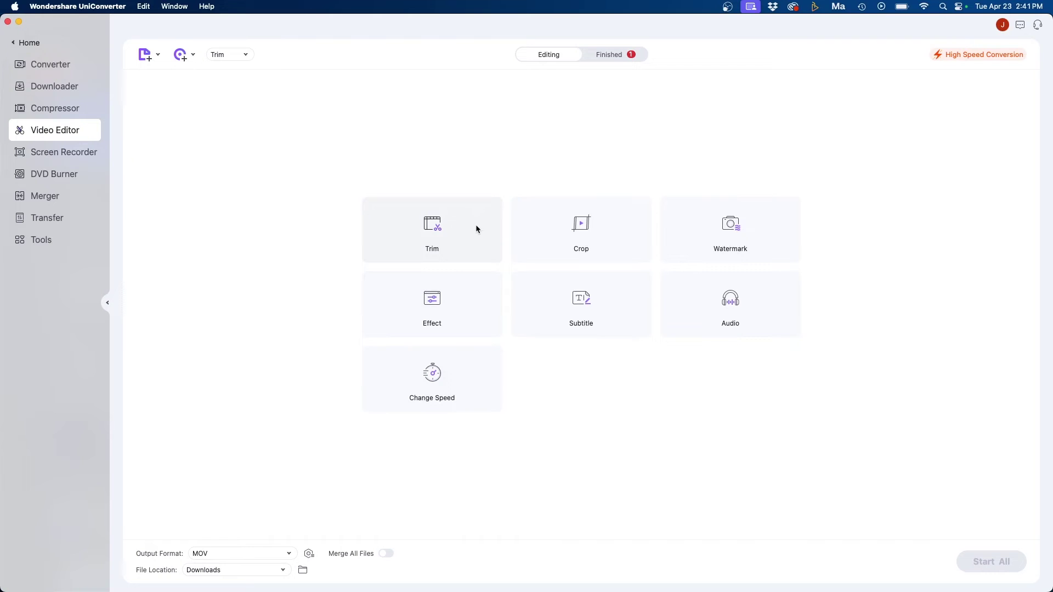
- Preview 5 MINUTE COUNTDOWN TIMER.mp4 from Downloads and load it into the Trim editor
{"action": "left_click", "coordinate": [460, 226]}
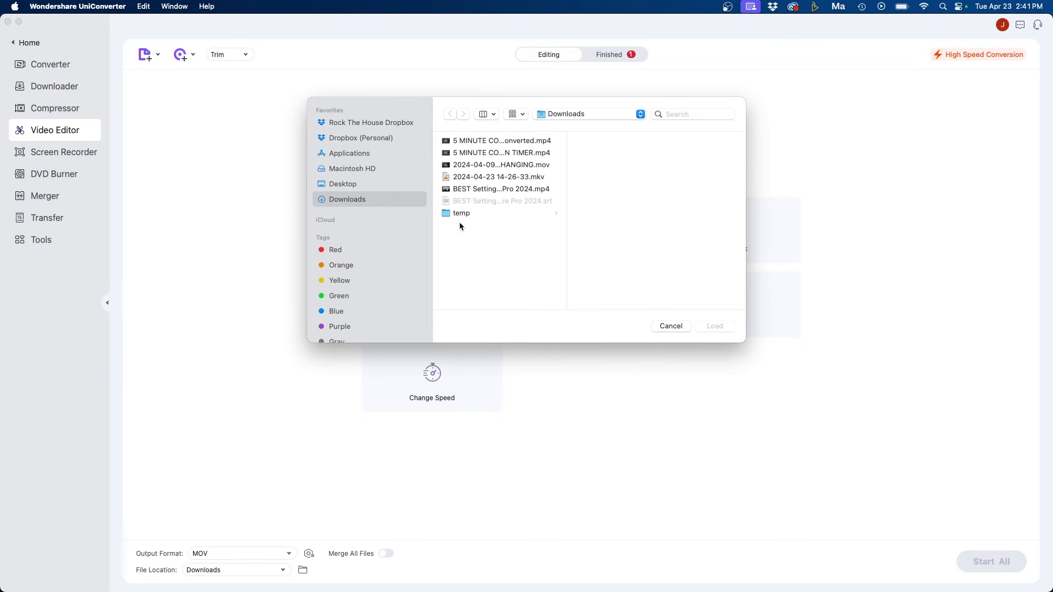
{"action": "left_click", "coordinate": [526, 154]}
{"action": "key", "text": "space"}
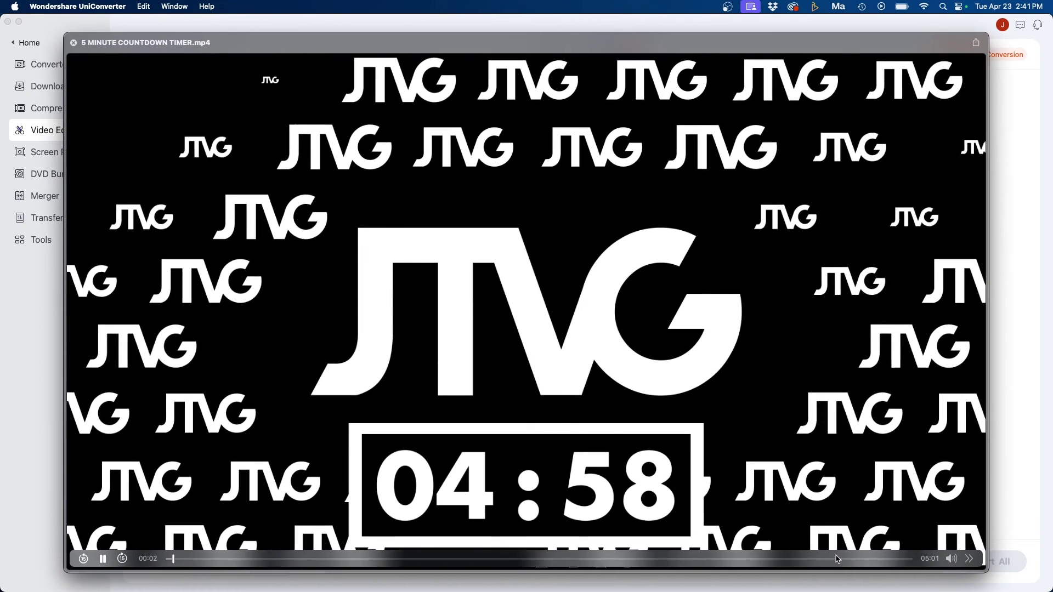
{"action": "left_click_drag", "start_coordinate": [837, 559], "coordinate": [763, 559]}
{"action": "key", "text": "space"}
{"action": "left_click", "coordinate": [722, 327]}
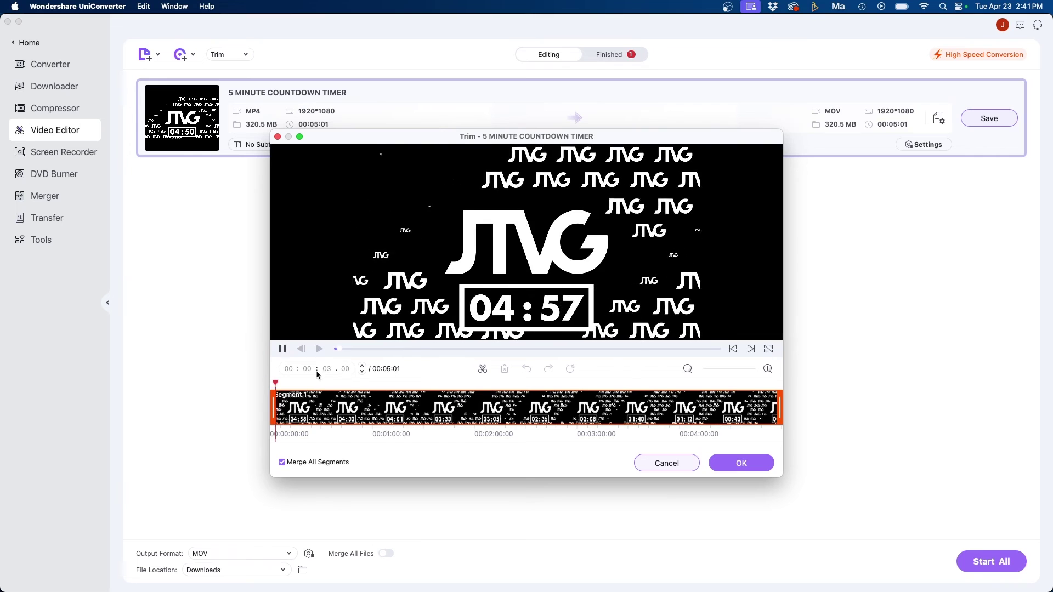
- Split the countdown at 04:00, delete the first four-minute segment, and confirm the 00:01:01 trim
{"action": "key", "text": "space"}
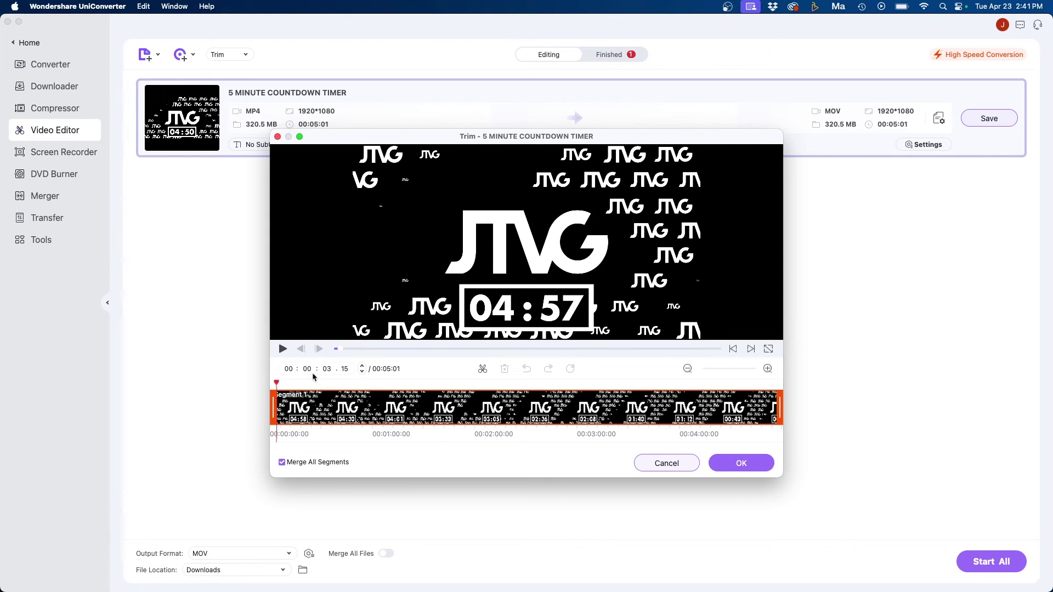
{"action": "left_click_drag", "start_coordinate": [277, 382], "coordinate": [680, 383]}
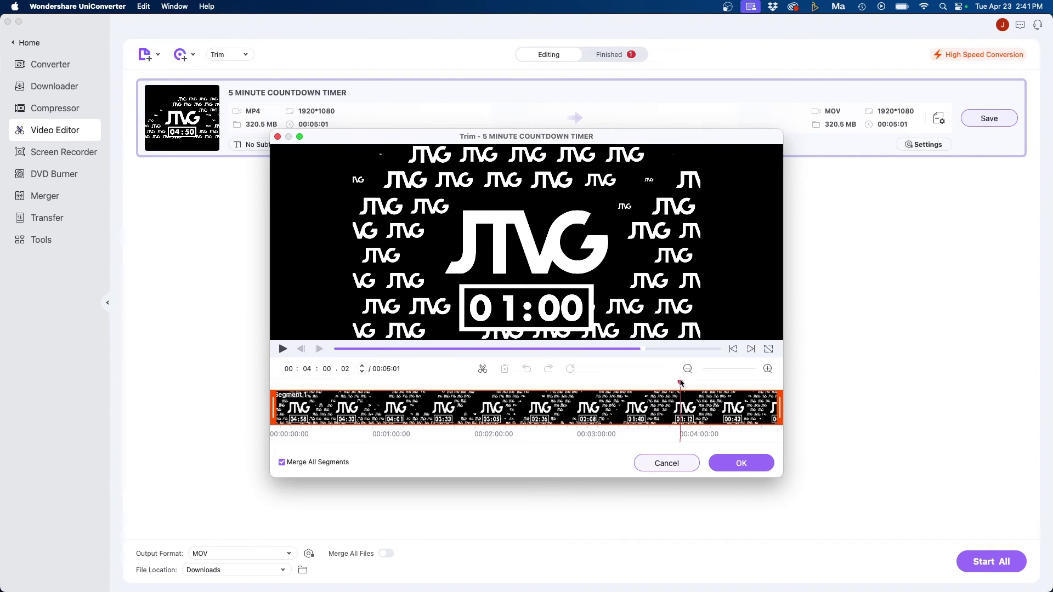
{"action": "left_click", "coordinate": [483, 369]}
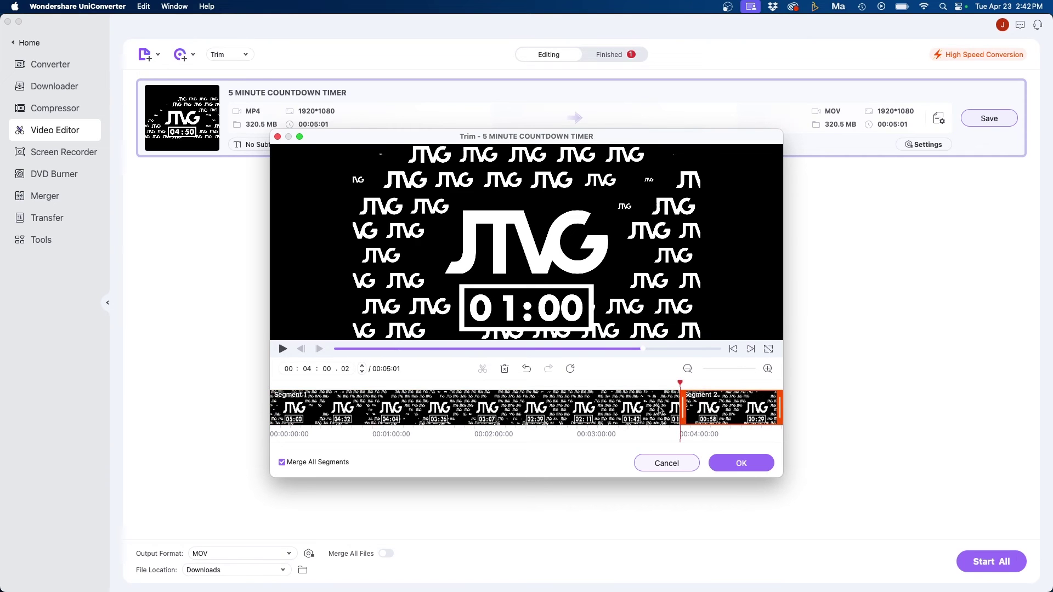
{"action": "left_click", "coordinate": [627, 410]}
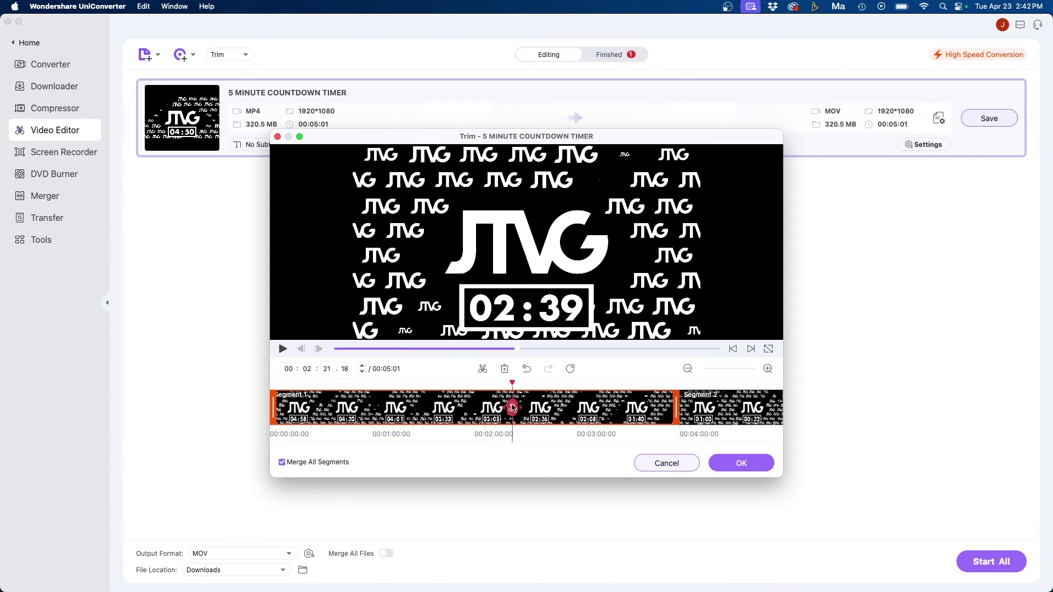
{"action": "left_click", "coordinate": [512, 408]}
{"action": "left_click", "coordinate": [504, 371]}
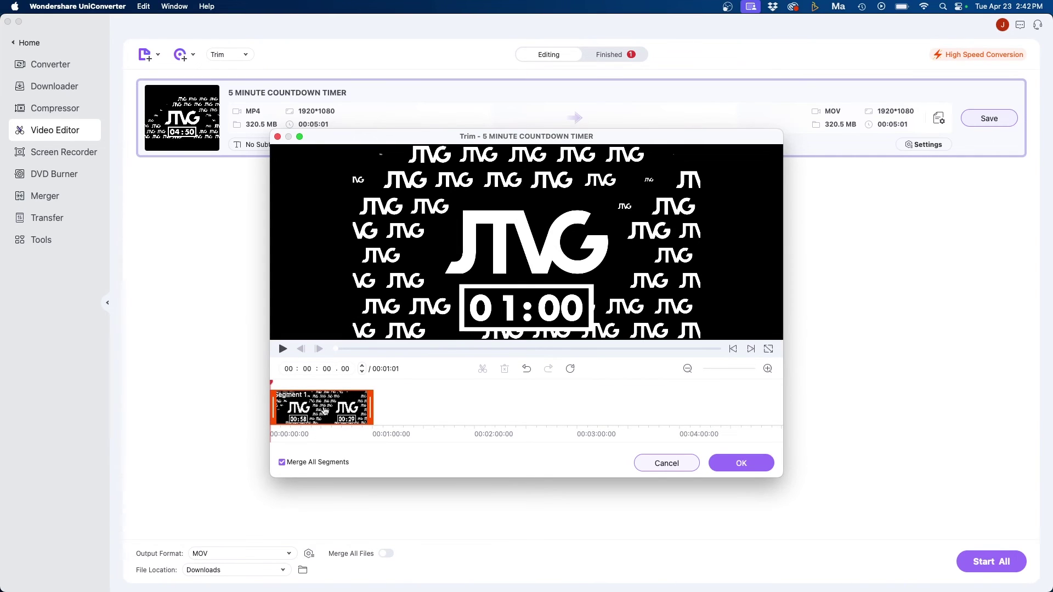
{"action": "left_click", "coordinate": [281, 349]}
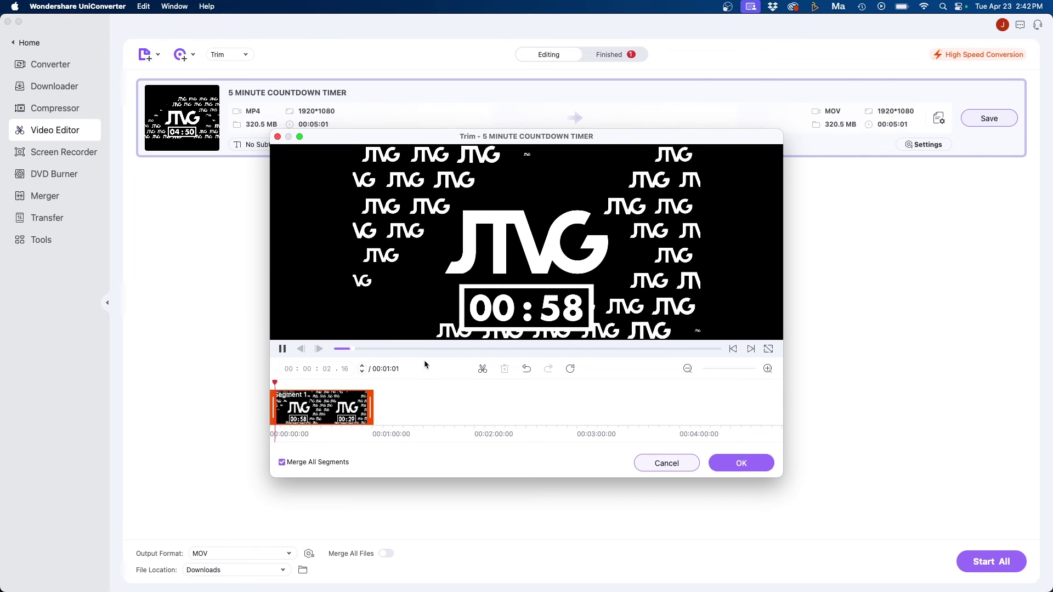
{"action": "key", "text": "space"}
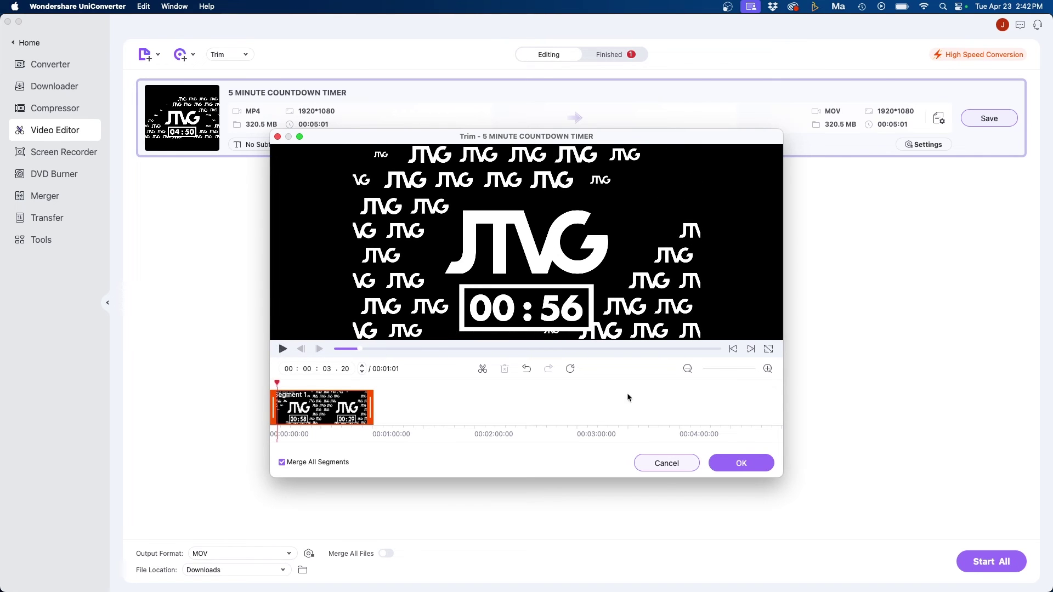
{"action": "left_click", "coordinate": [747, 462]}
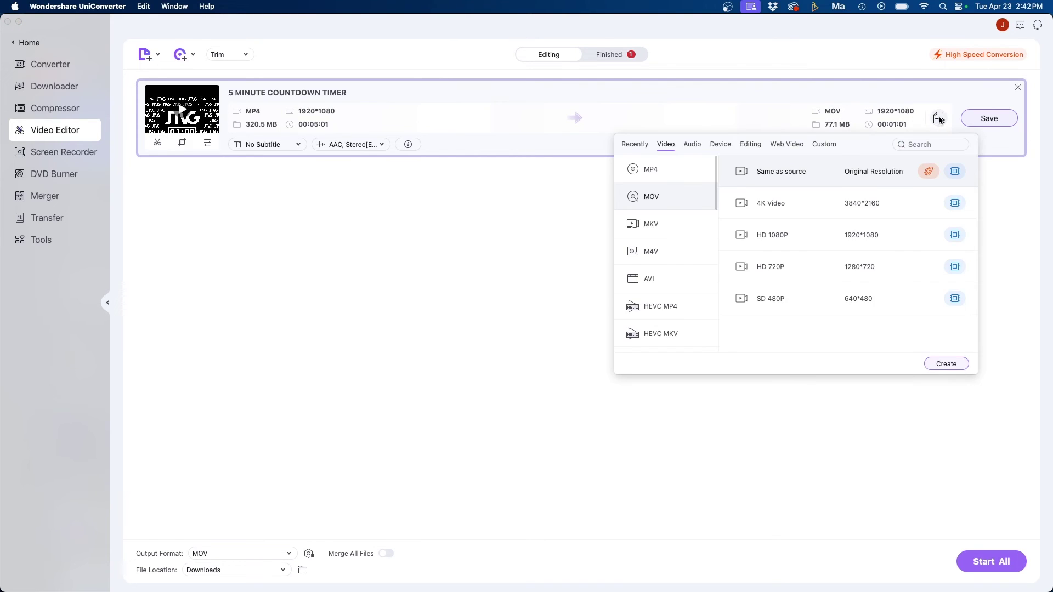
- Set the trimmed countdown to export as MP4 at Same as source, then save it
{"action": "left_click", "coordinate": [682, 169]}
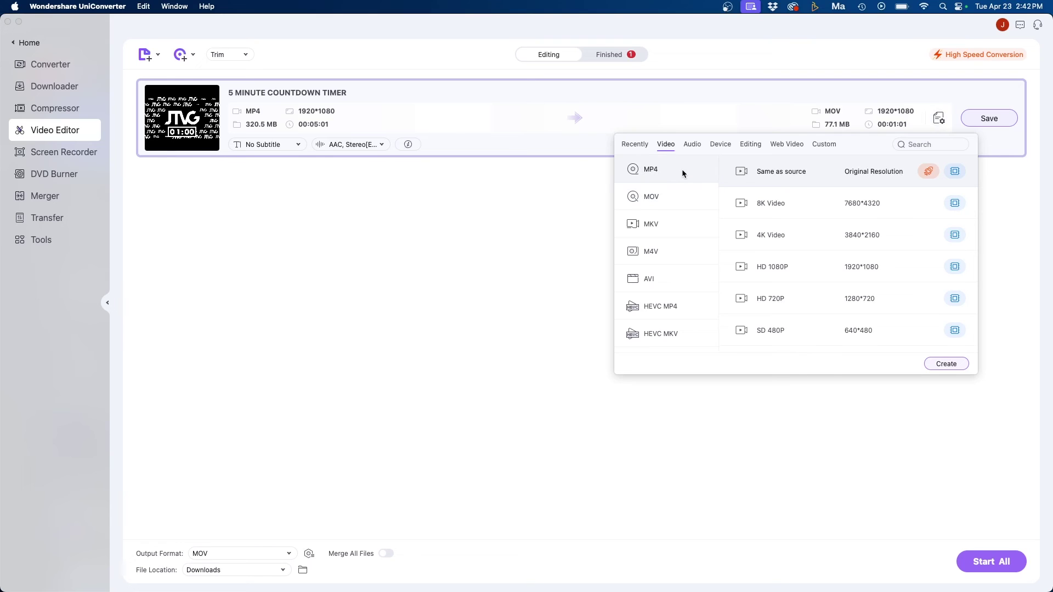
{"action": "left_click", "coordinate": [785, 174]}
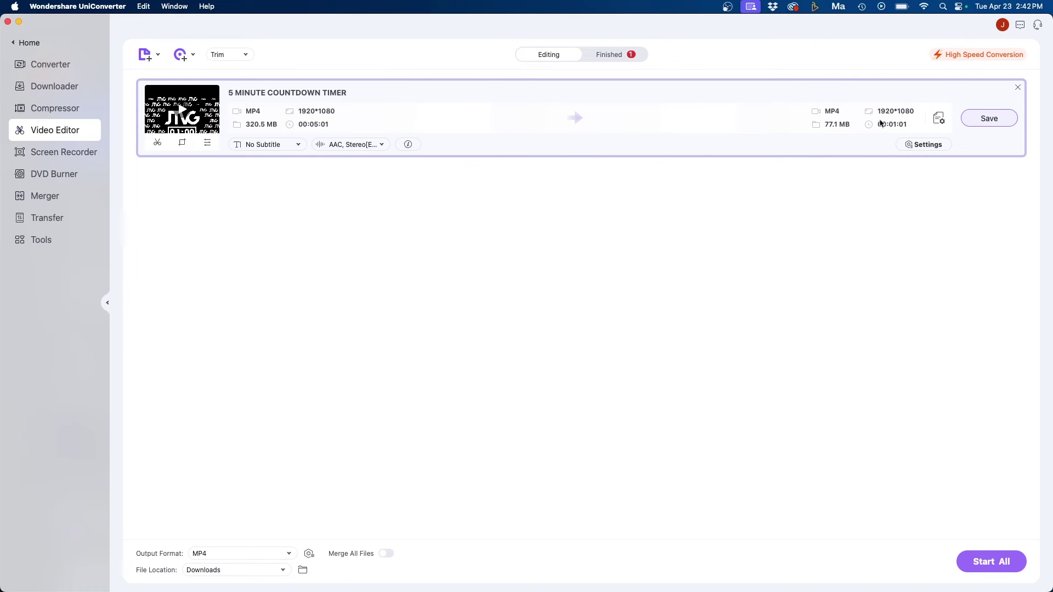
{"action": "left_click", "coordinate": [989, 118]}
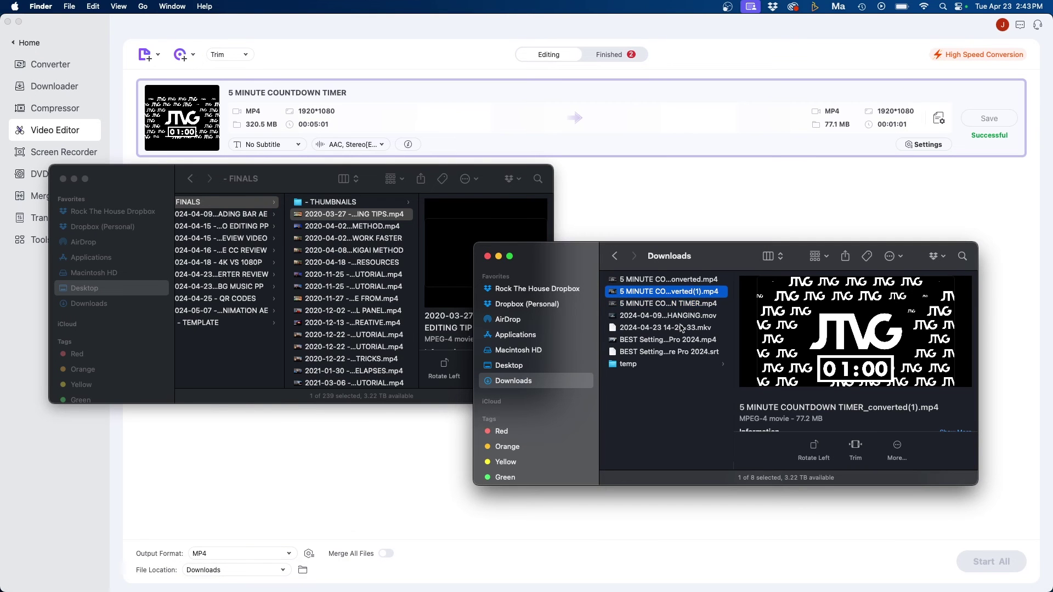
- Quick Look the 77.2 MB 5 MINUTE COUNTDOWN TIMER_converted(1).mp4 in Downloads
{"action": "key", "text": "space"}
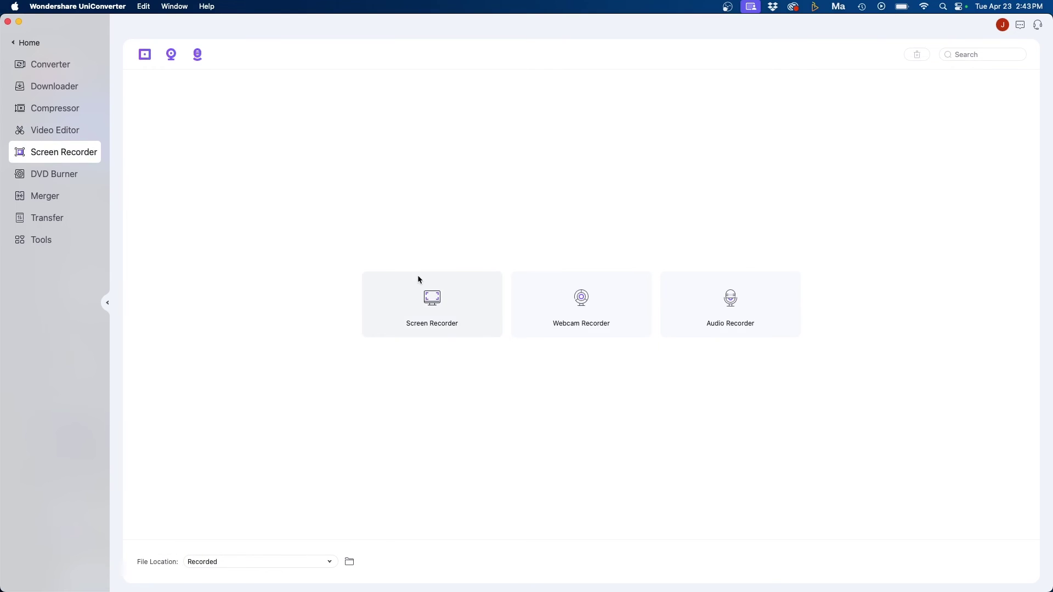
- Go via DVD Burner to the Tools page listing the AI Lab tools
{"action": "left_click", "coordinate": [73, 175]}
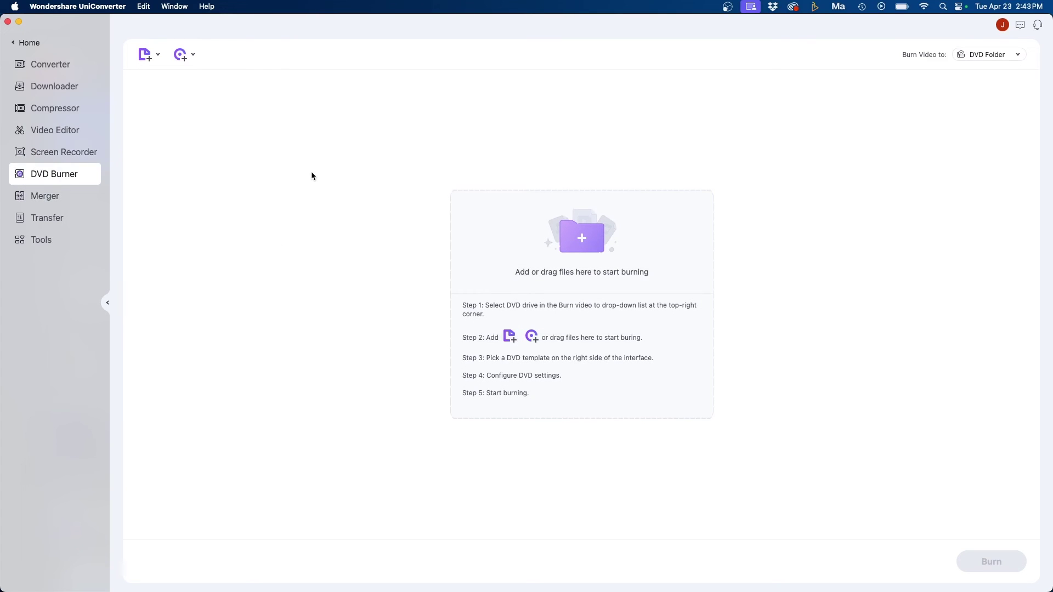
{"action": "left_click", "coordinate": [43, 243]}
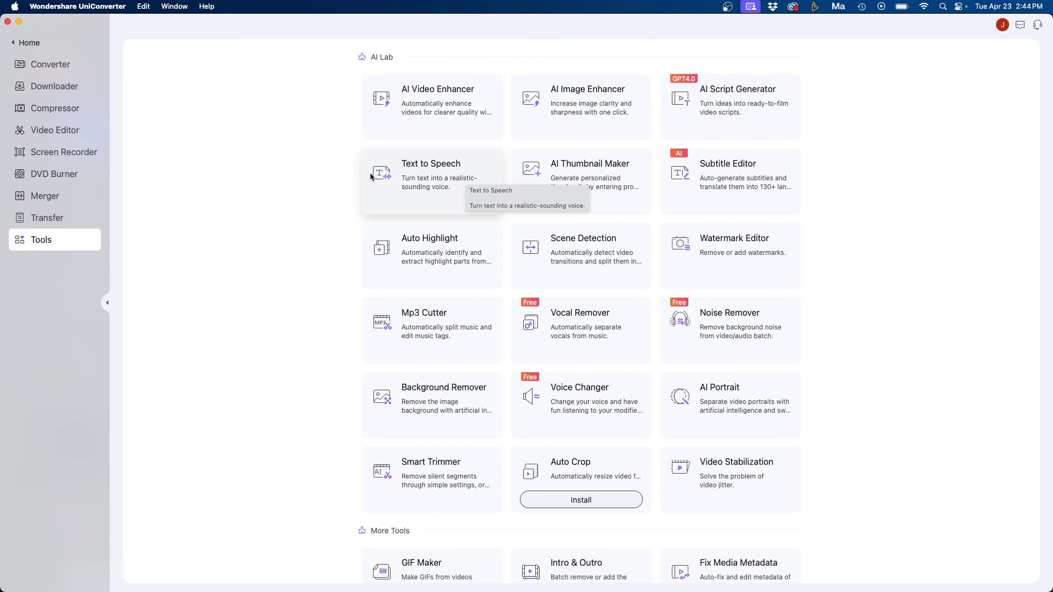
{"action": "left_click", "coordinate": [411, 183]}
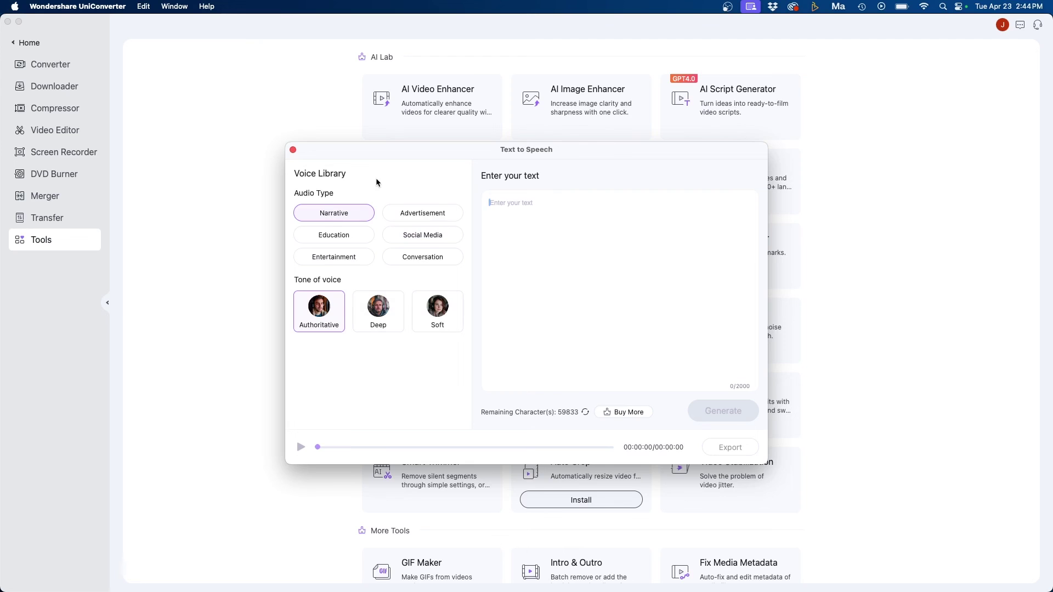
{"action": "key", "text": "Escape"}
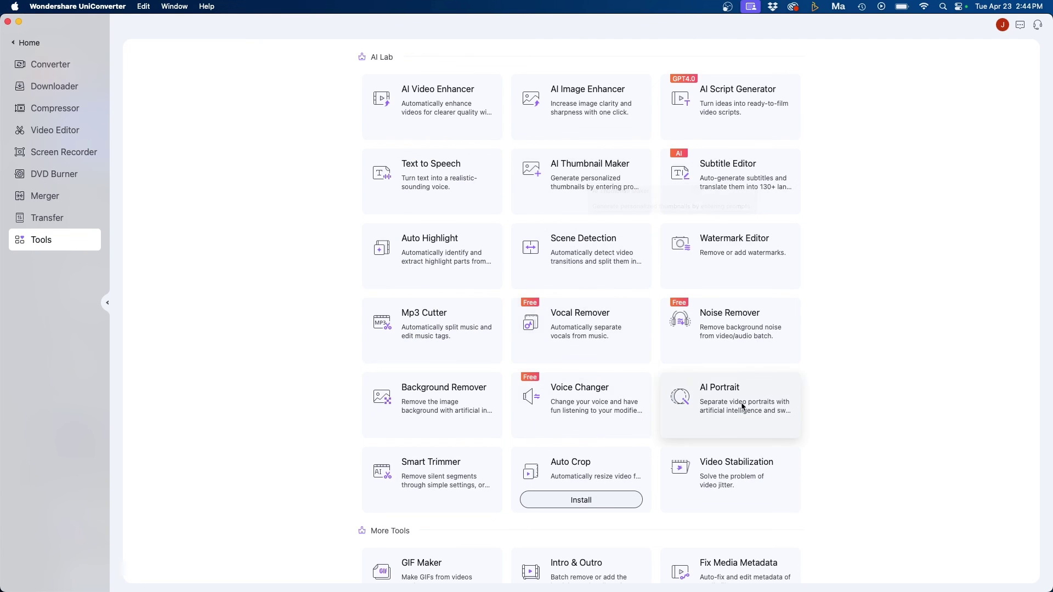